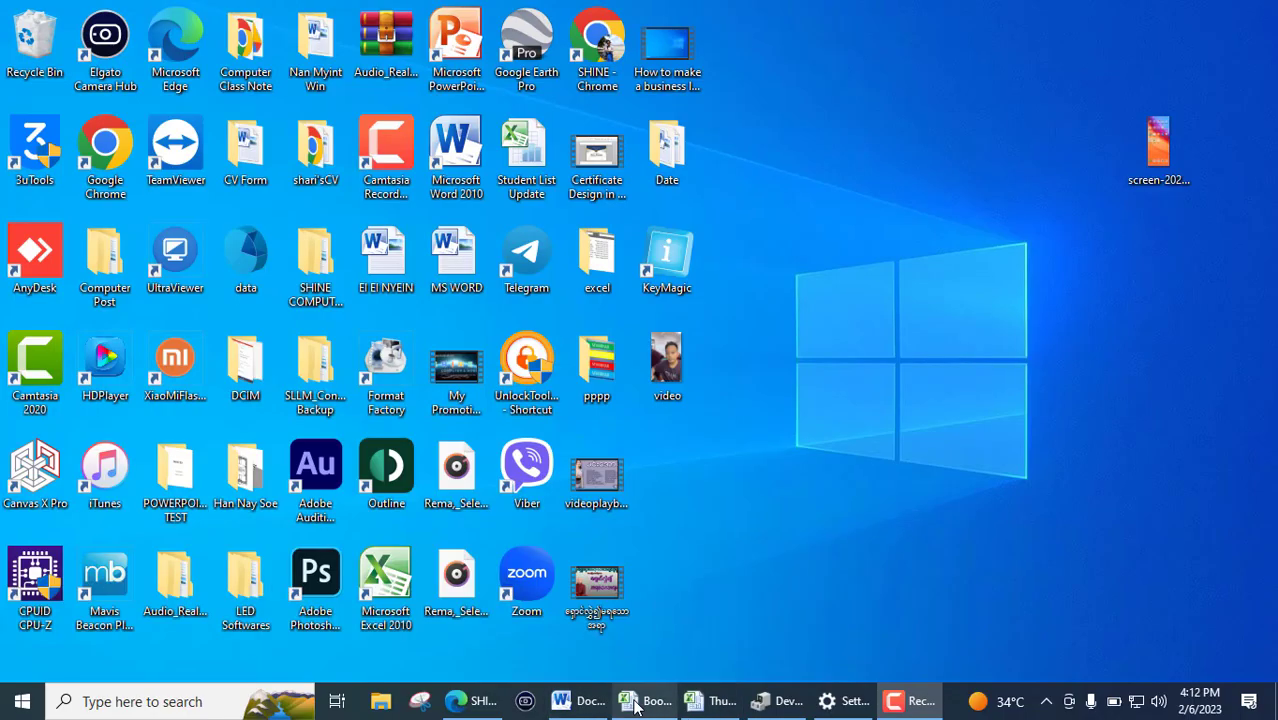
Step: Refresh the desktop and restore the Facebook window in Edge
{"action": "right_click", "coordinate": [972, 322]}
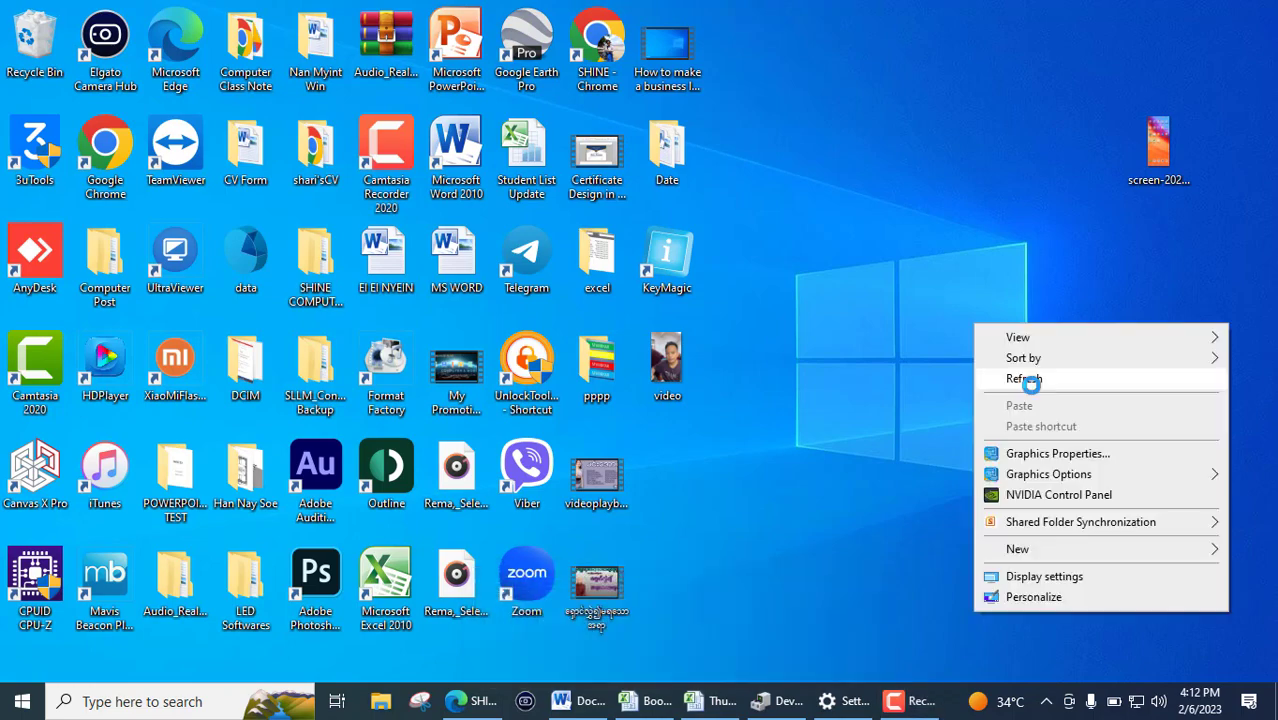
{"action": "left_click", "coordinate": [1024, 379]}
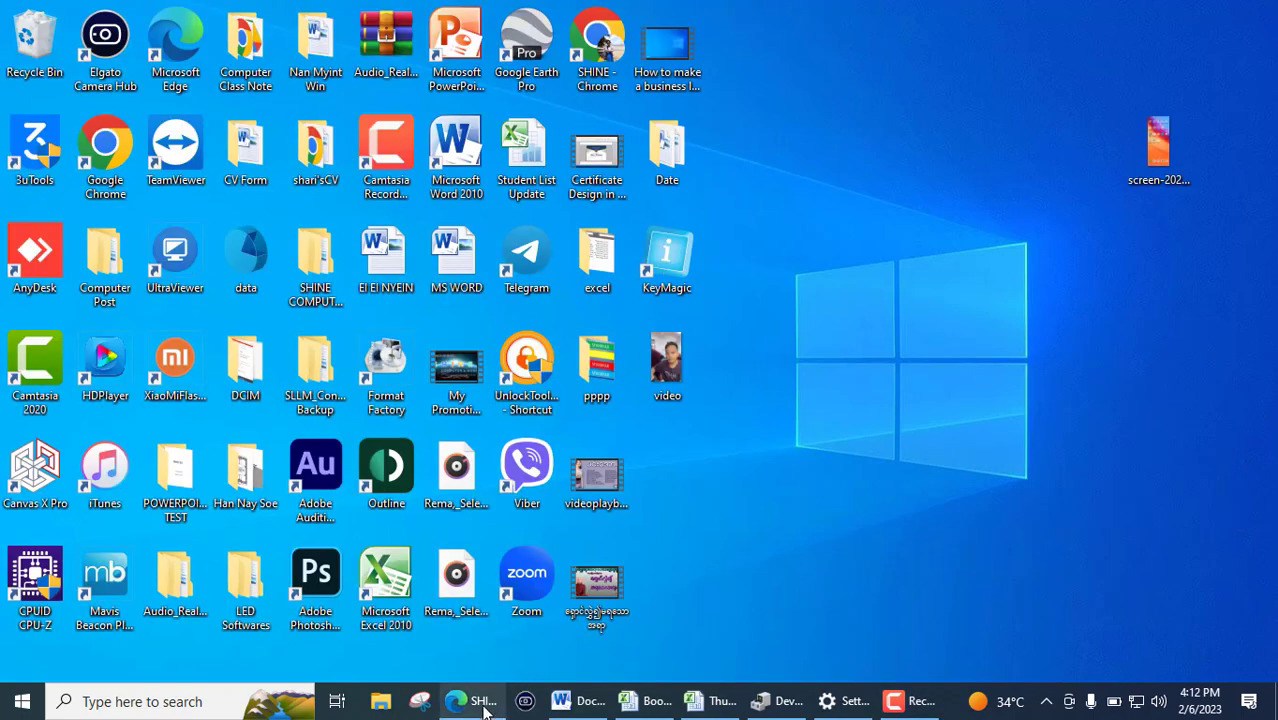
{"action": "left_click", "coordinate": [472, 701]}
Step: Scroll up and down the group's Guides list, then minimize the browser window
{"action": "scroll", "coordinate": [190, 375], "scroll_direction": "up", "scroll_amount": 2}
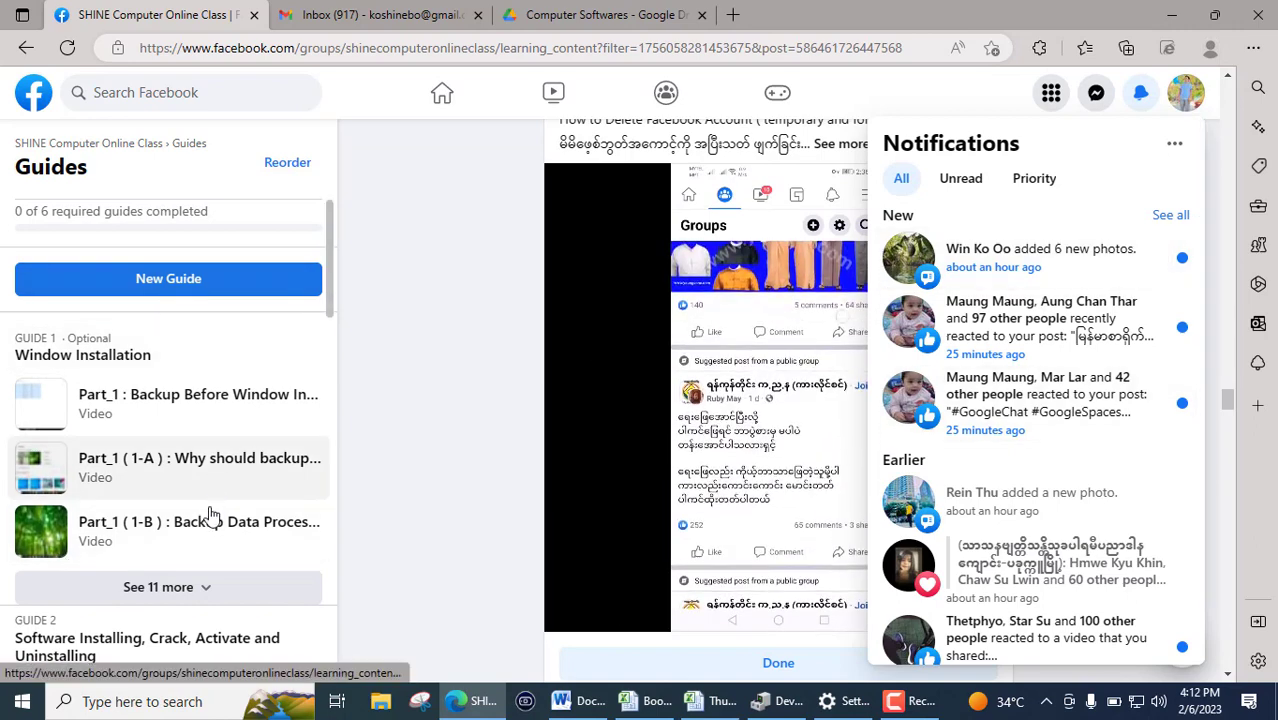
{"action": "scroll", "coordinate": [257, 422], "scroll_direction": "down", "scroll_amount": 3}
{"action": "scroll", "coordinate": [200, 440], "scroll_direction": "down", "scroll_amount": 2}
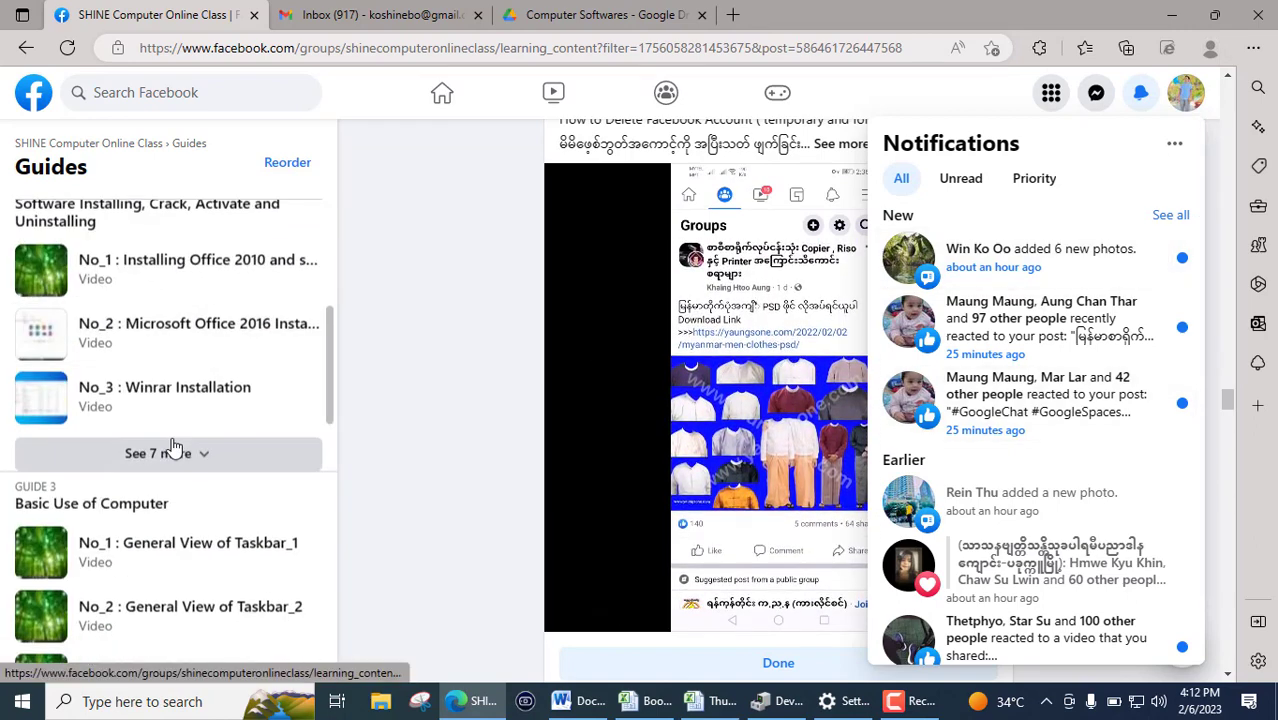
{"action": "scroll", "coordinate": [177, 451], "scroll_direction": "down", "scroll_amount": 2}
{"action": "scroll", "coordinate": [172, 445], "scroll_direction": "down", "scroll_amount": 3}
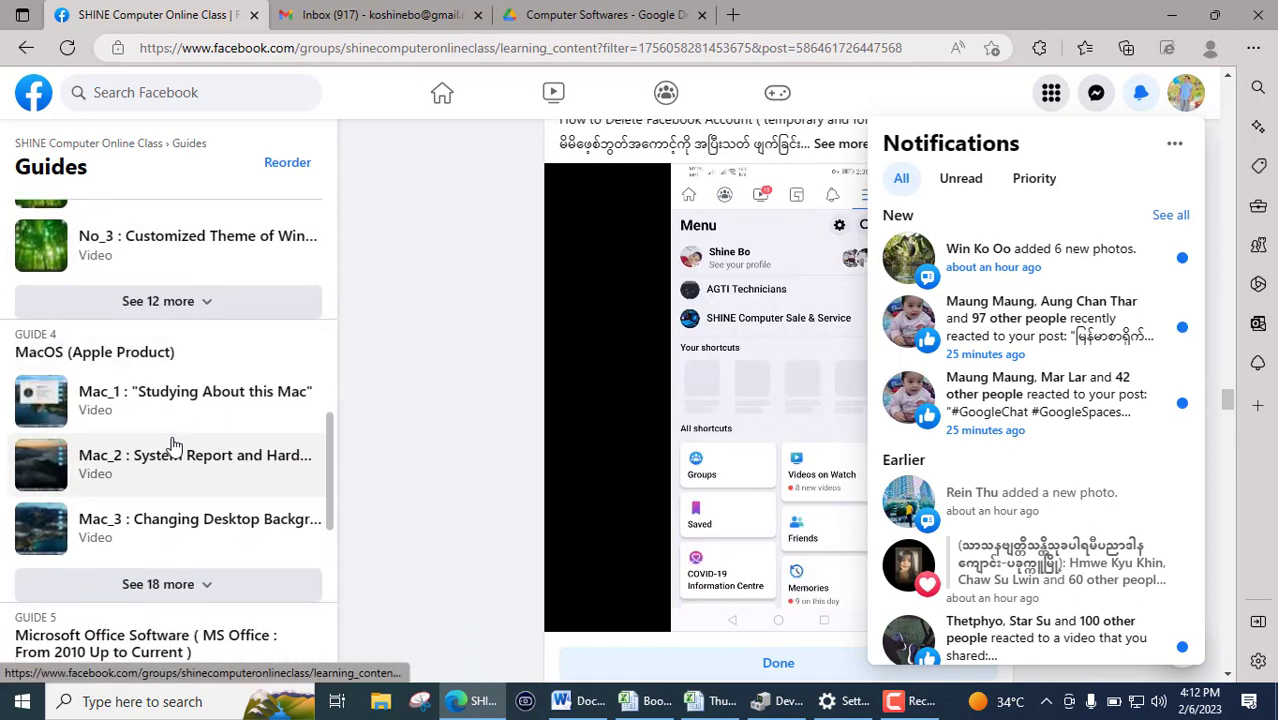
{"action": "scroll", "coordinate": [172, 445], "scroll_direction": "up", "scroll_amount": 1}
{"action": "scroll", "coordinate": [174, 443], "scroll_direction": "up", "scroll_amount": 2}
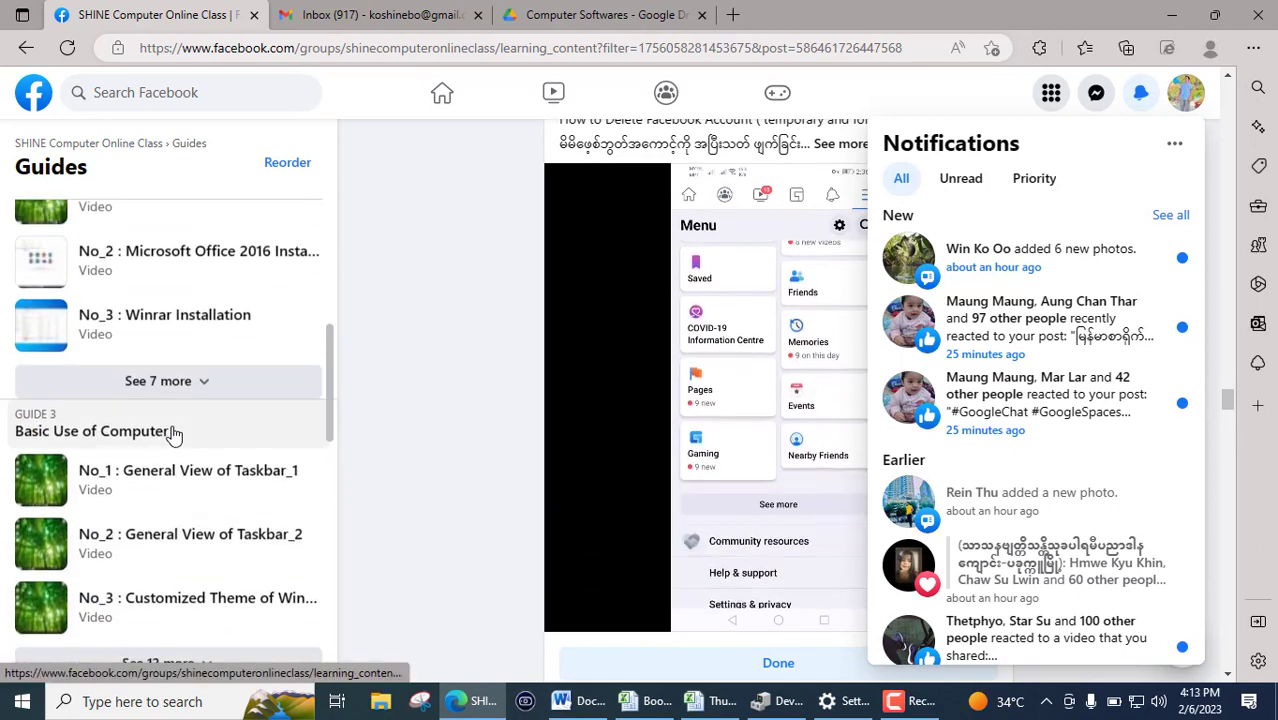
{"action": "left_click", "coordinate": [1172, 14]}
Step: Refresh the desktop and drag the Microsoft Excel 2010 shortcut to the empty upper right
{"action": "right_click", "coordinate": [864, 226]}
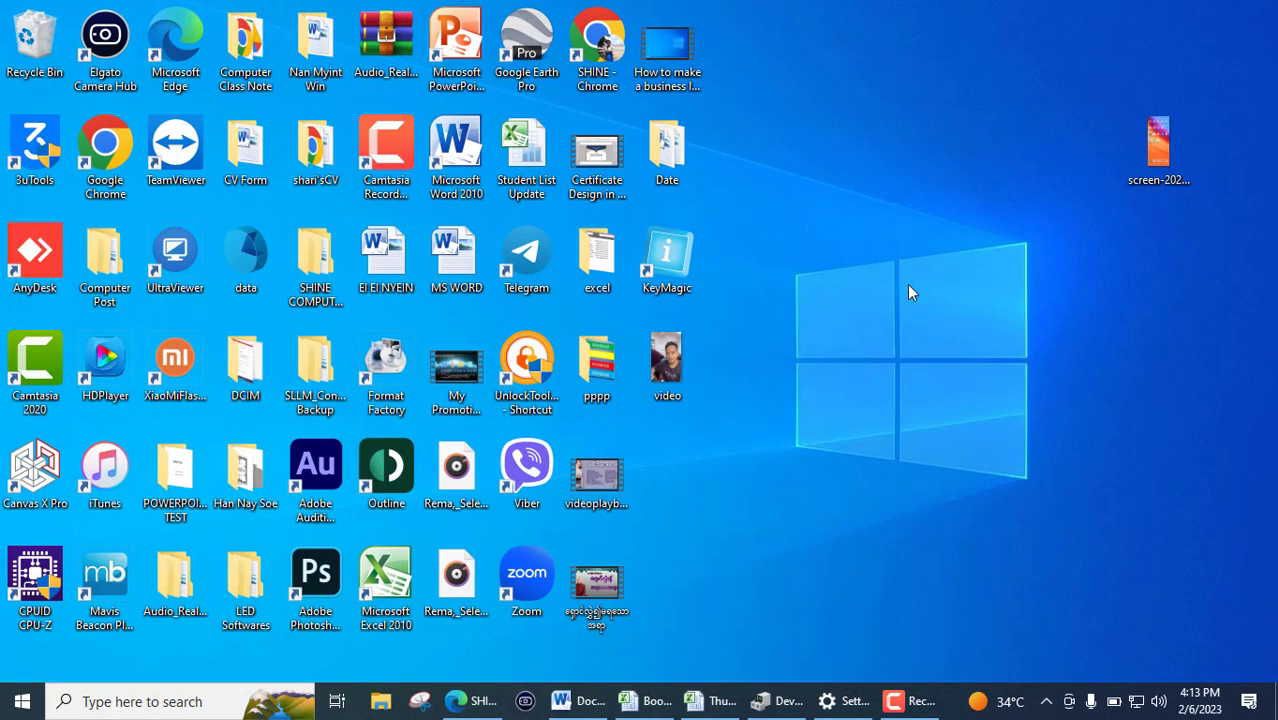
{"action": "left_click", "coordinate": [930, 281]}
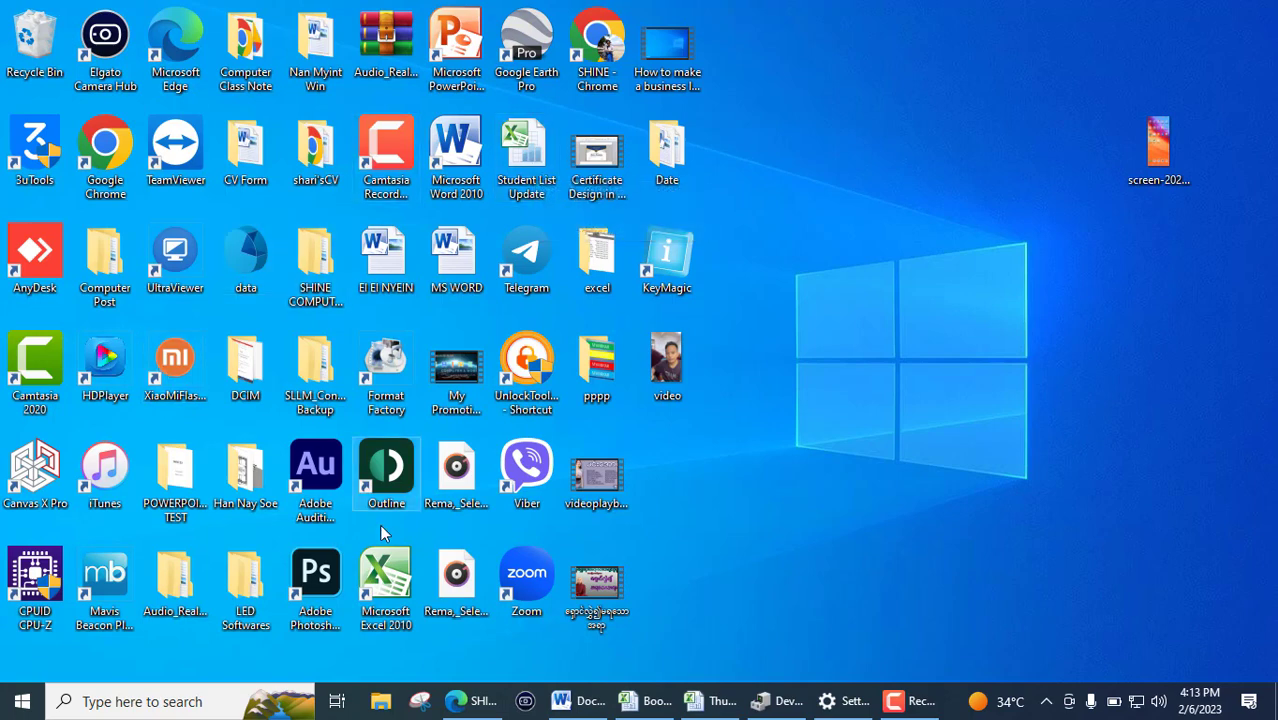
{"action": "mouse_move", "coordinate": [385, 578]}
{"action": "left_mouse_down"}
{"action": "mouse_move", "coordinate": [949, 170]}
{"action": "mouse_move", "coordinate": [957, 193]}
{"action": "left_mouse_up"}
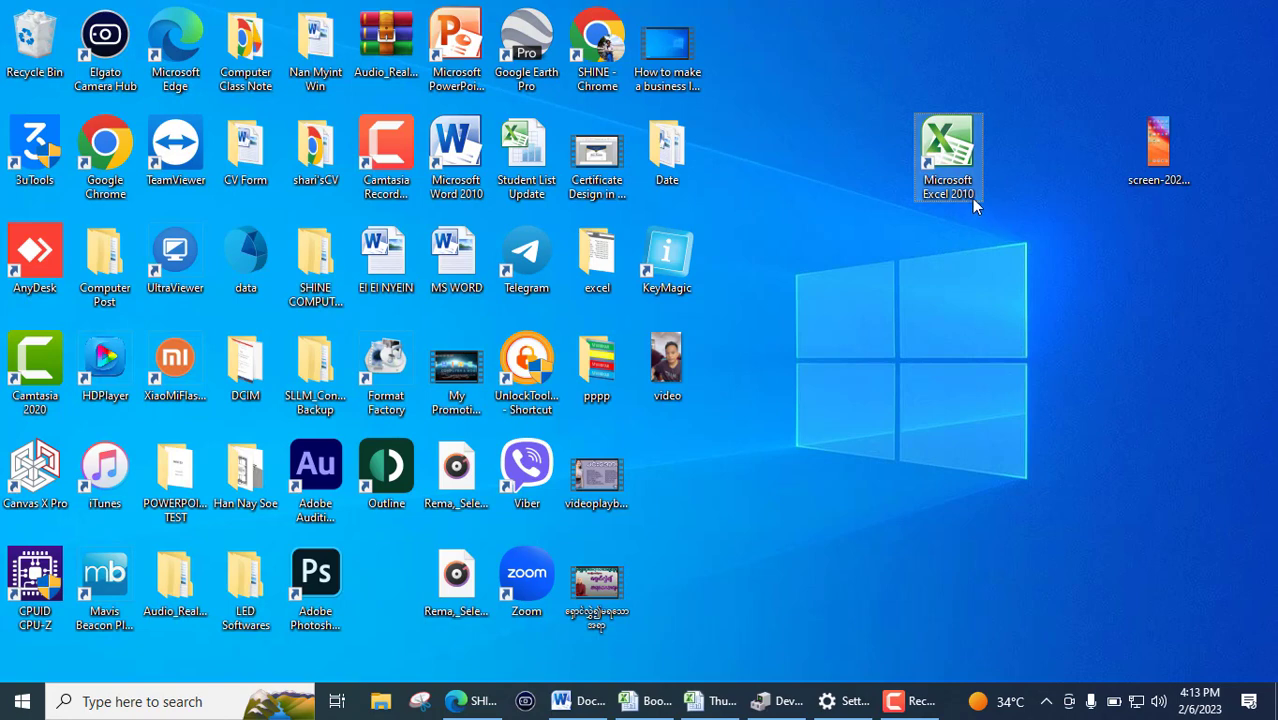
Step: Open Magnifier, zoom to 200%, then zoom back out to 100%
{"action": "key", "text": "super+plus"}
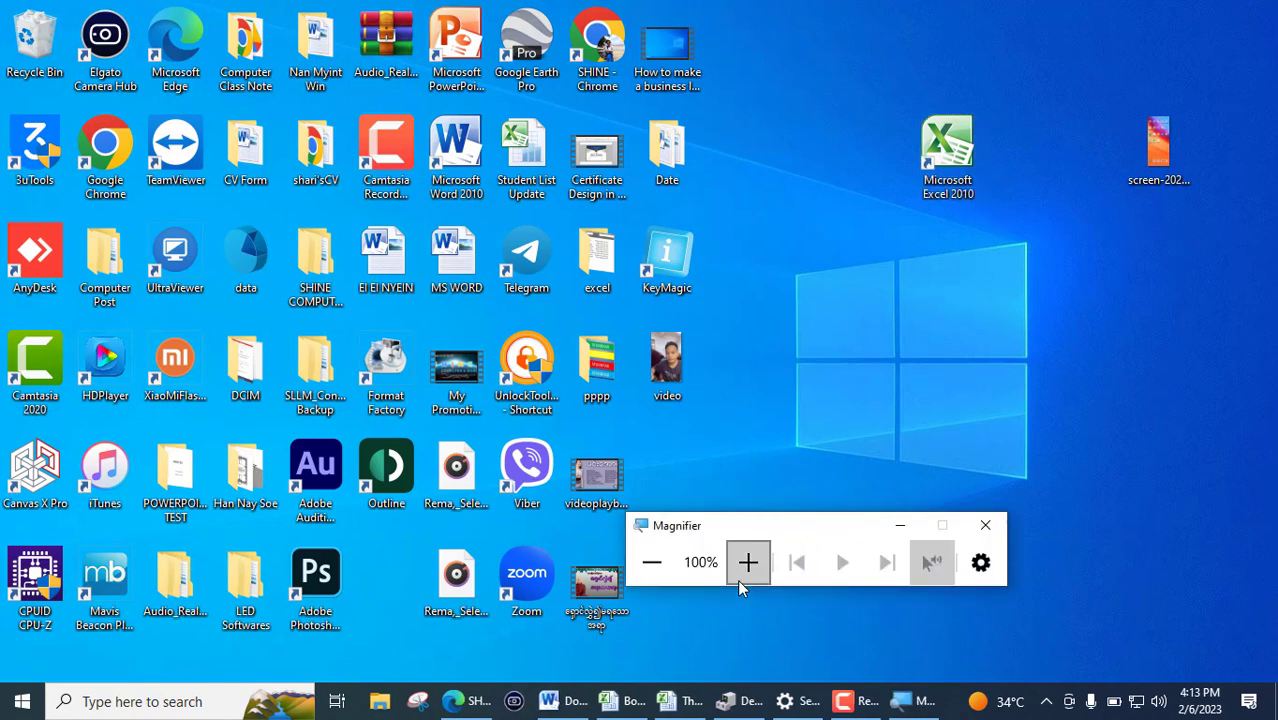
{"action": "left_click", "coordinate": [748, 562]}
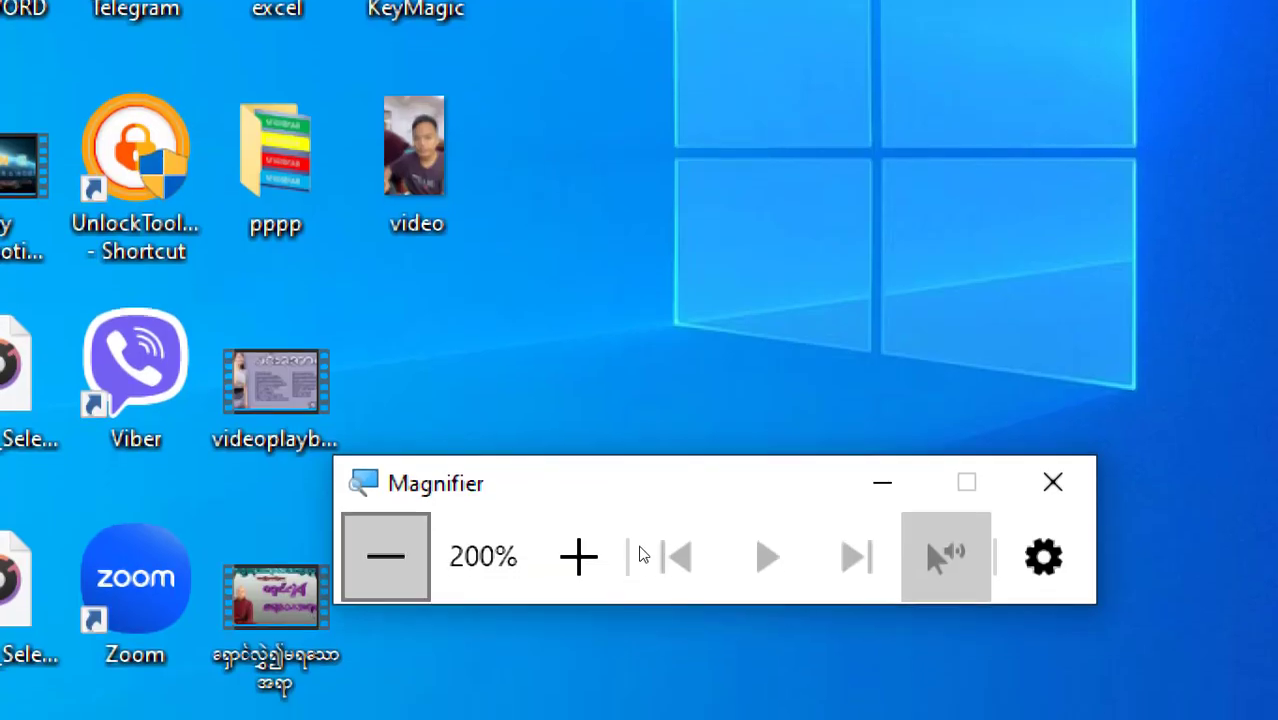
{"action": "key", "text": "super+minus"}
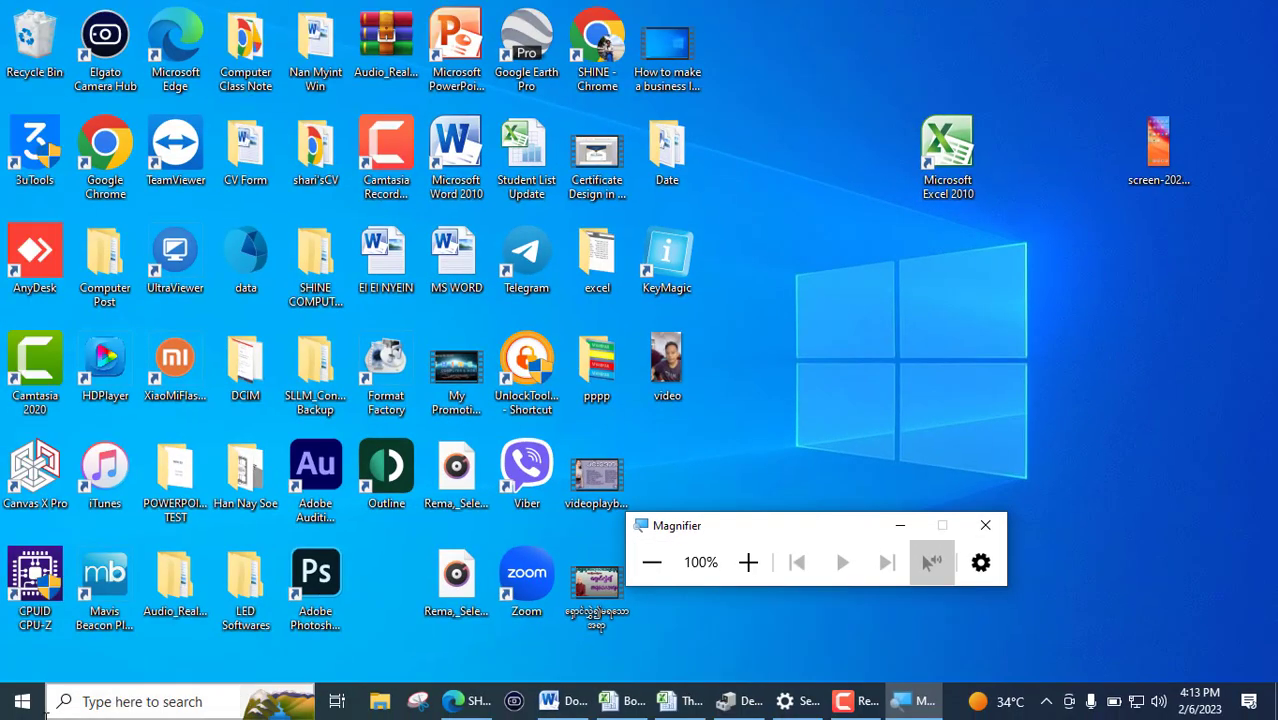
Step: Search Start for 'microsoft excel' and launch Microsoft Excel 2010, opening blank Book2
{"action": "left_click", "coordinate": [24, 702]}
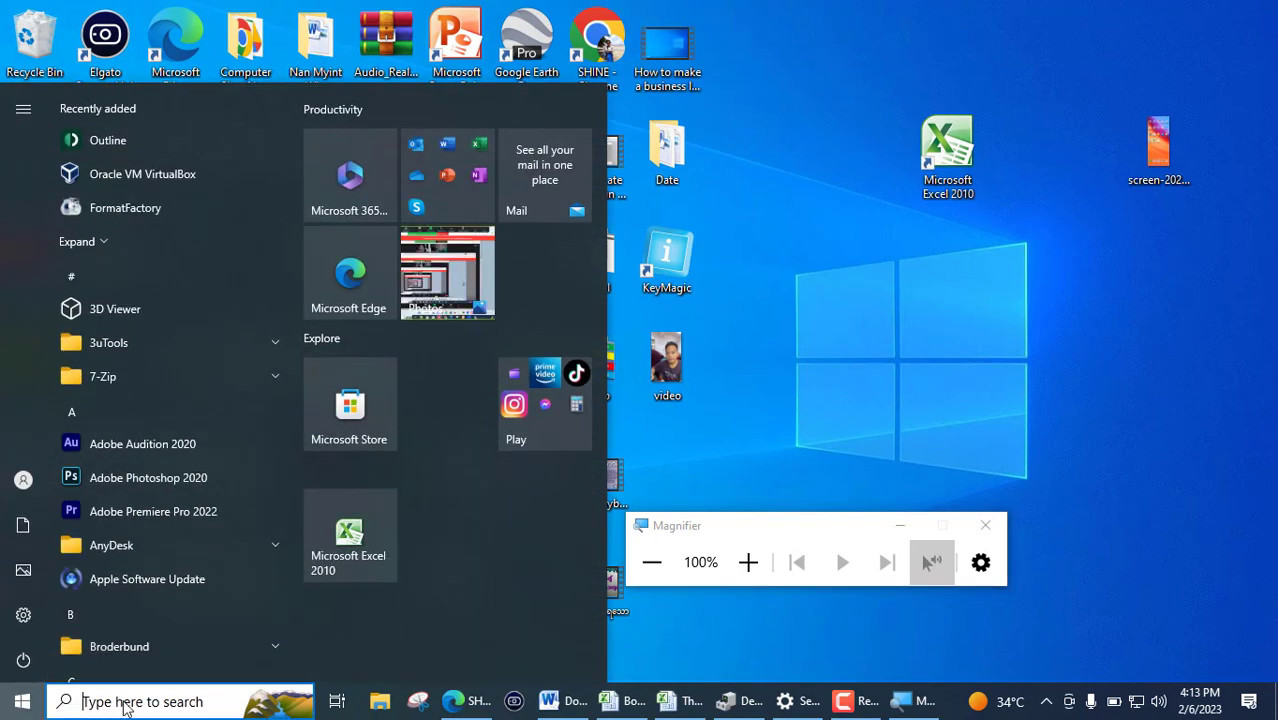
{"action": "type", "text": "micro"}
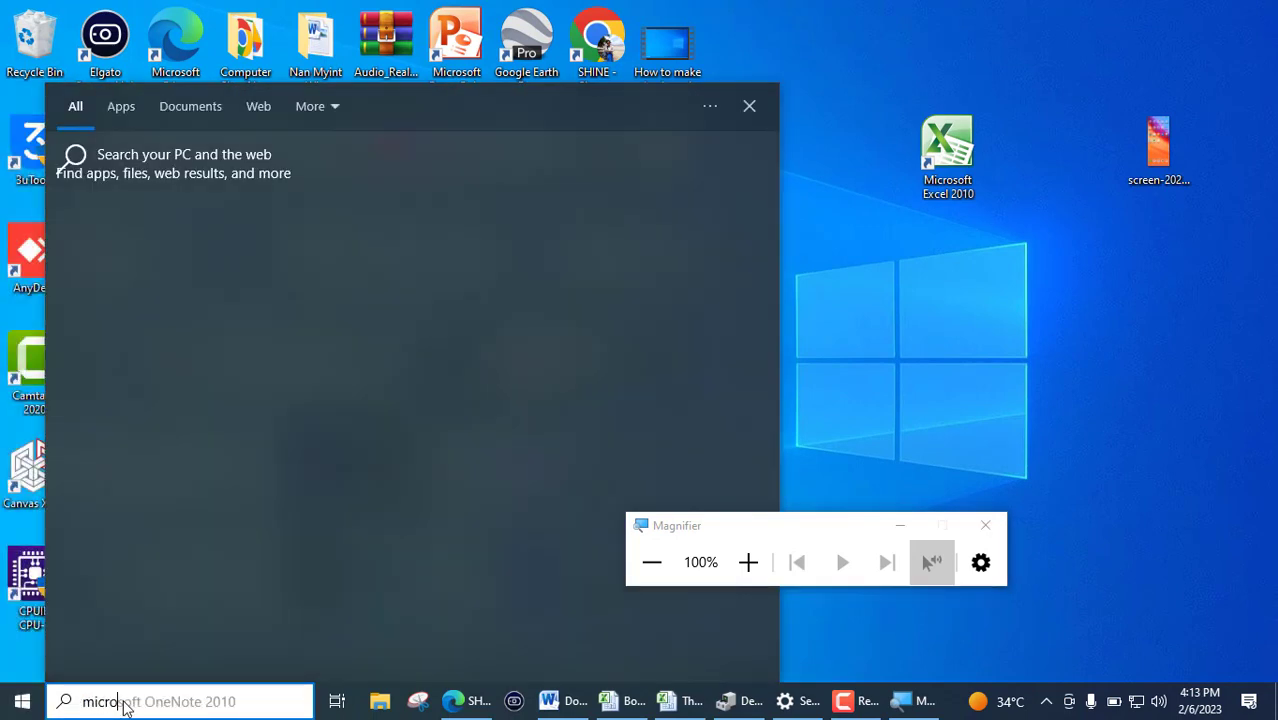
{"action": "type", "text": "soft exce"}
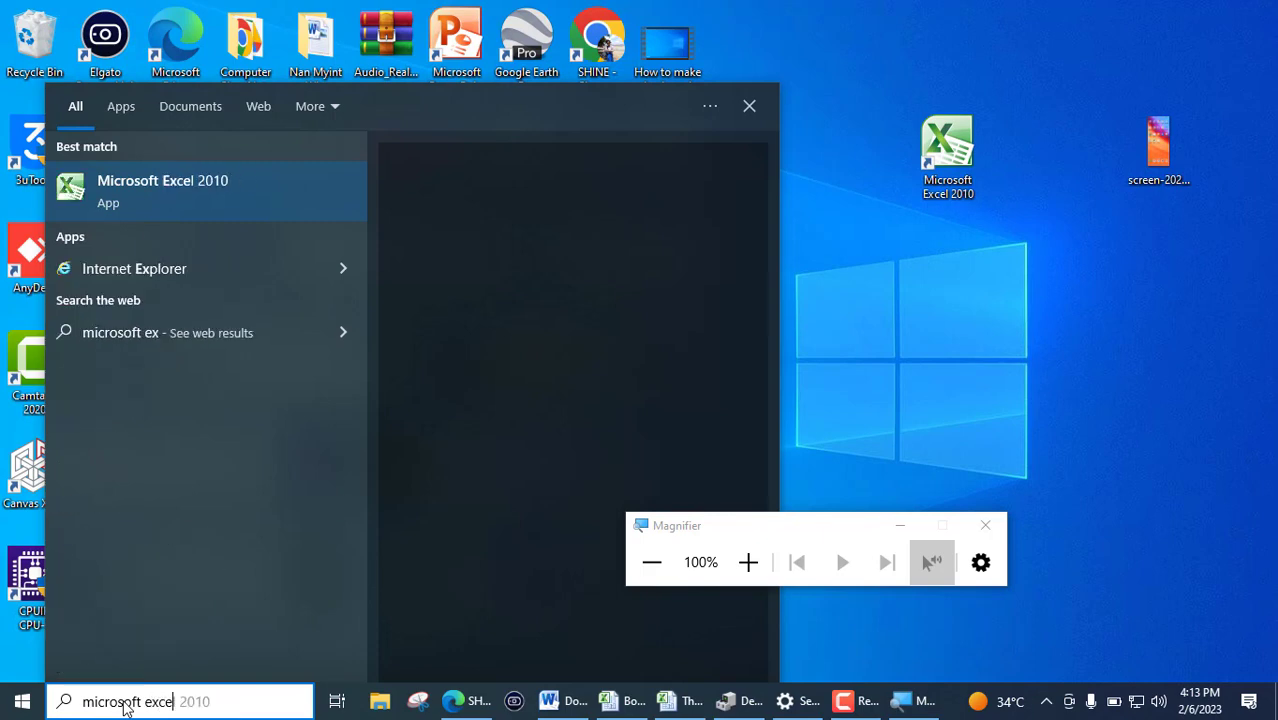
{"action": "type", "text": "l"}
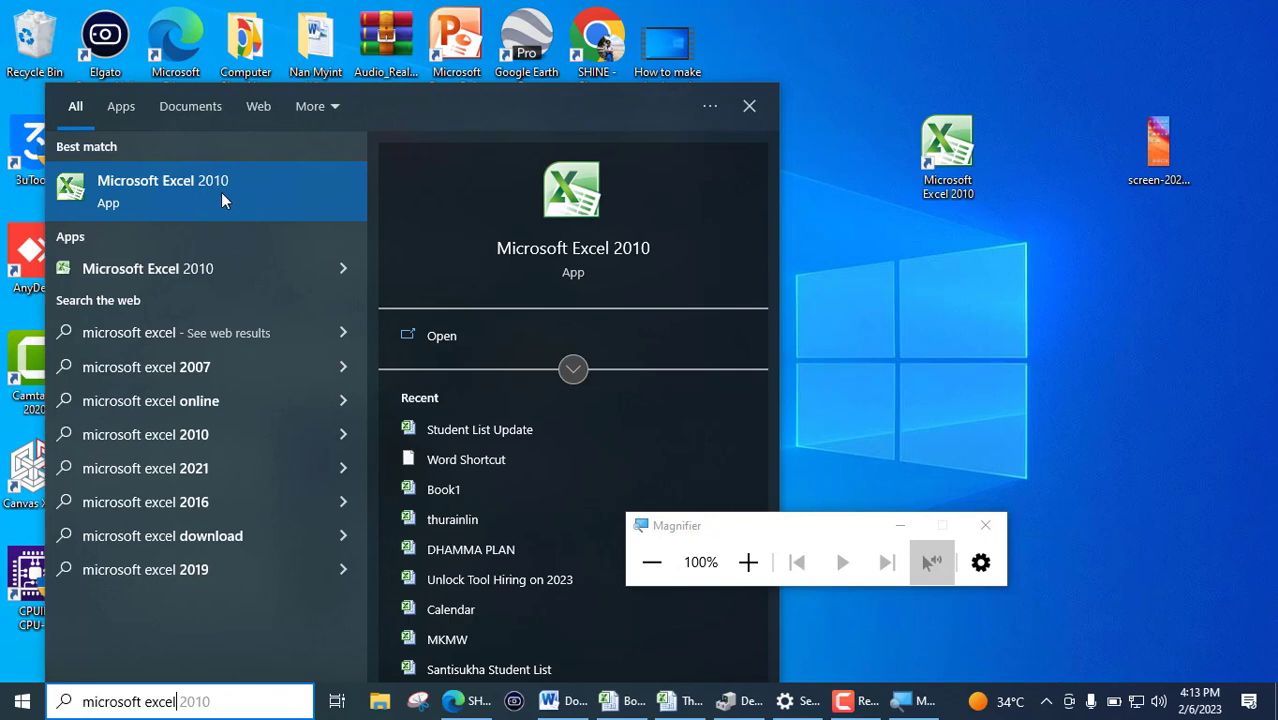
{"action": "left_click", "coordinate": [221, 192]}
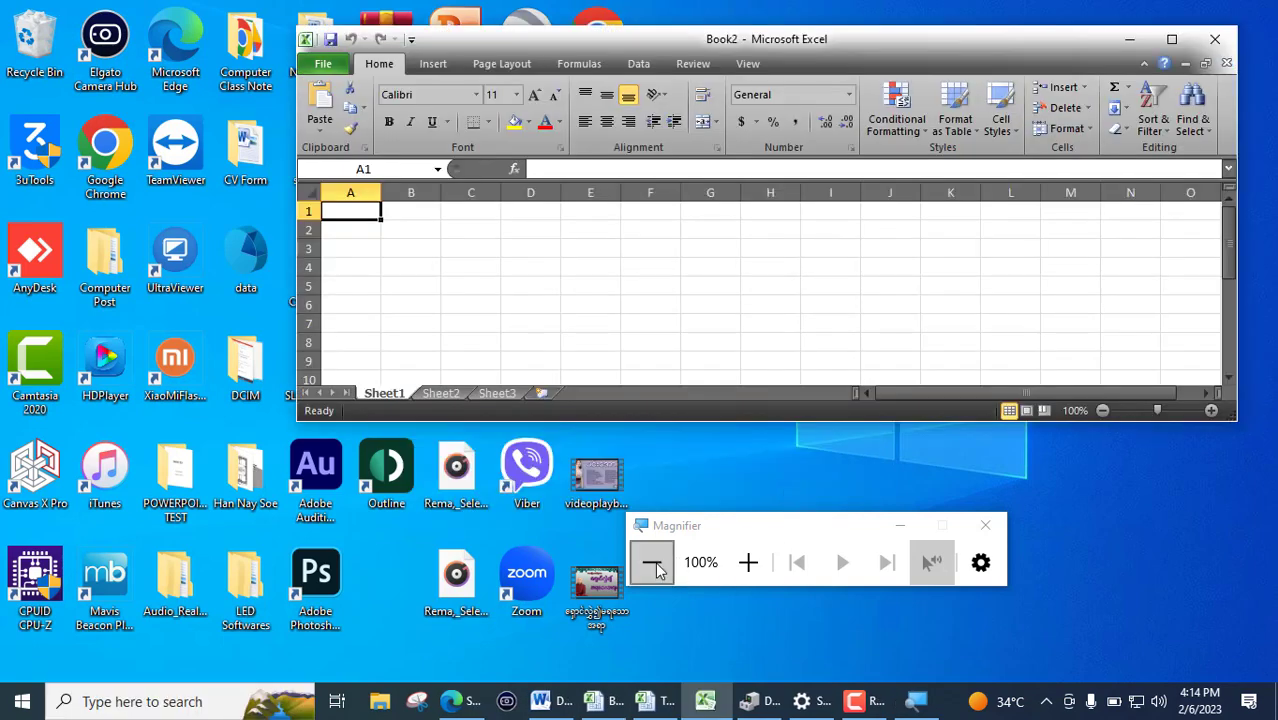
Step: Close the Magnifier window so the maximized Excel workbook is fully visible
{"action": "left_click", "coordinate": [652, 565]}
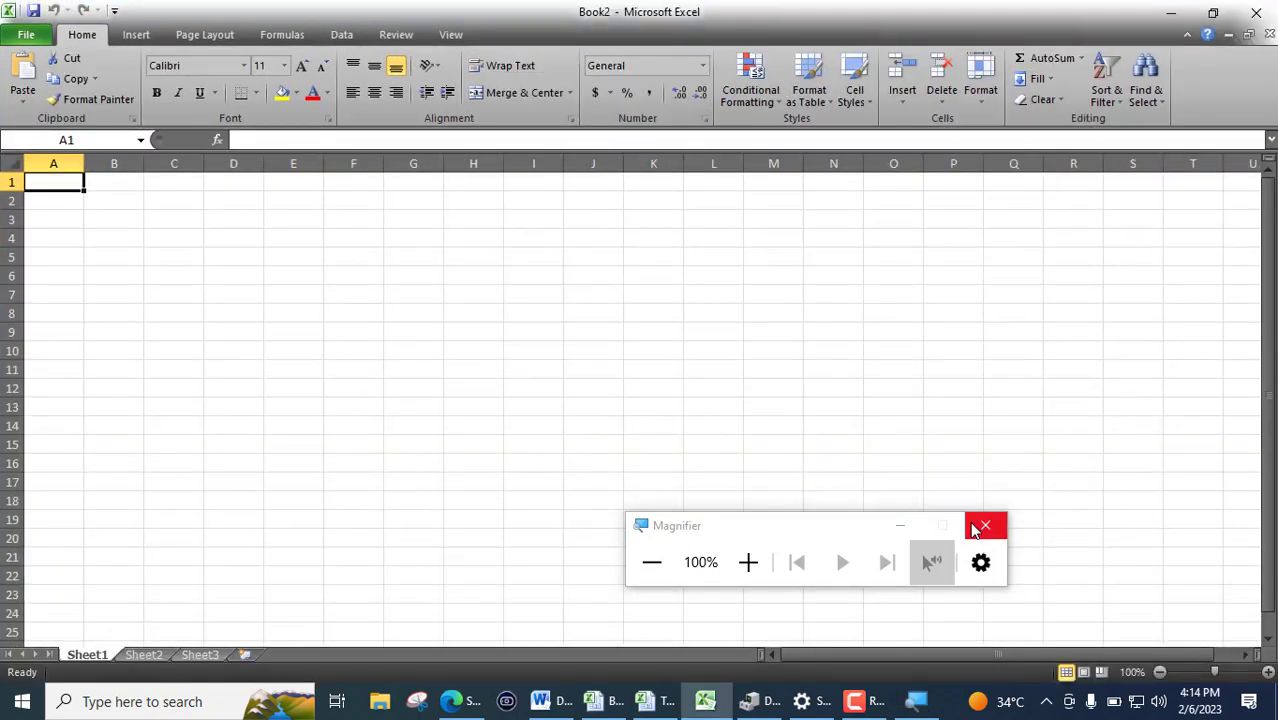
{"action": "left_click", "coordinate": [975, 528]}
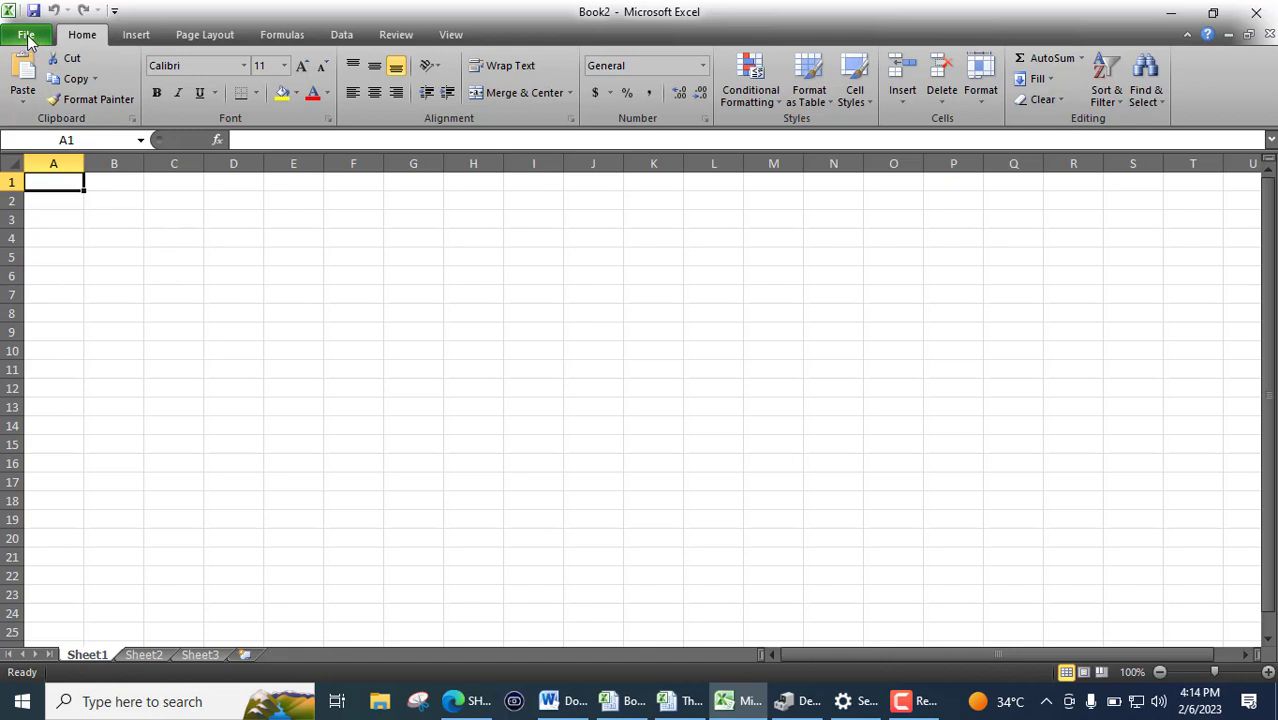
Step: Cycle through the Insert, Formulas, Data, Review and View ribbon tabs, ending on Formulas
{"action": "left_click", "coordinate": [137, 38]}
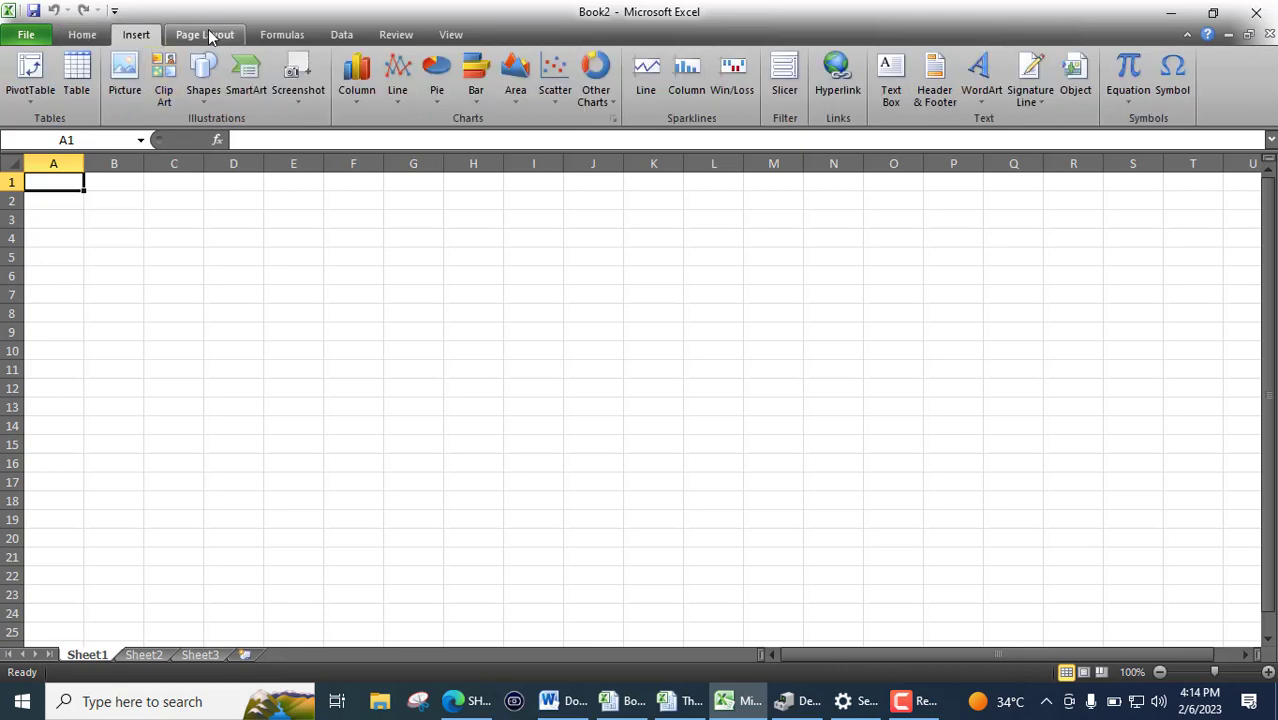
{"action": "left_click", "coordinate": [282, 37]}
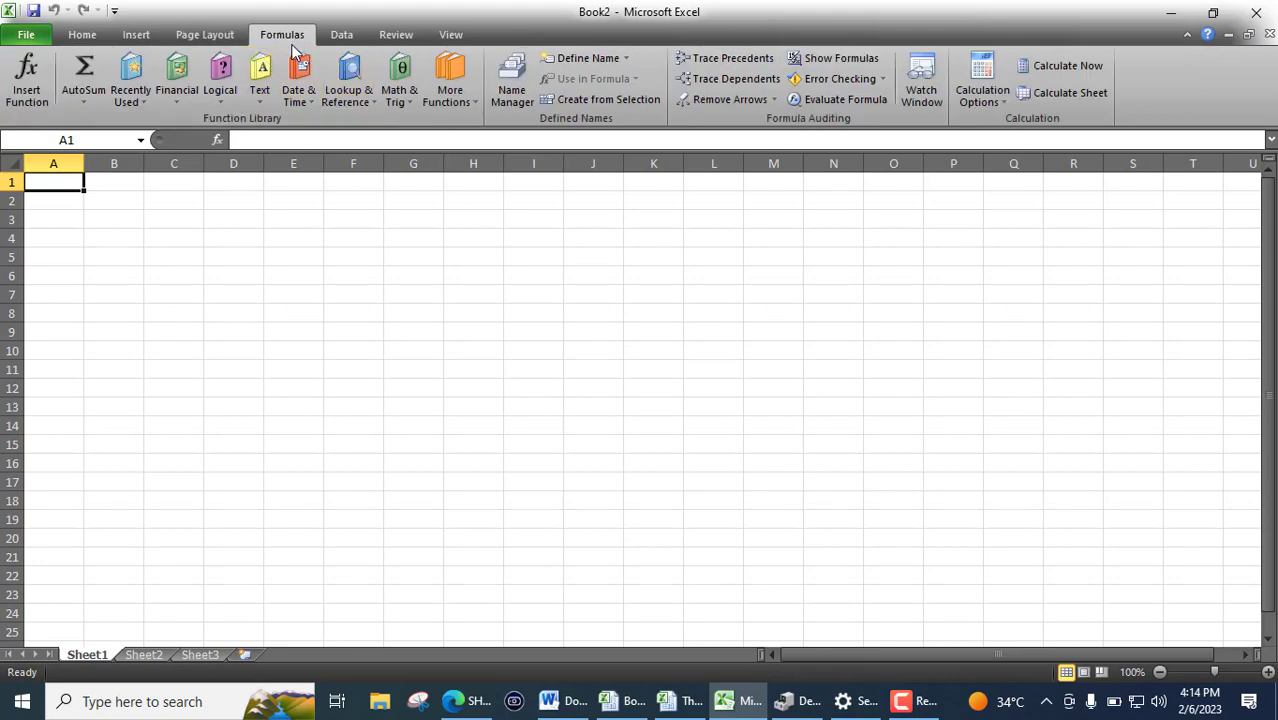
{"action": "left_click", "coordinate": [341, 34]}
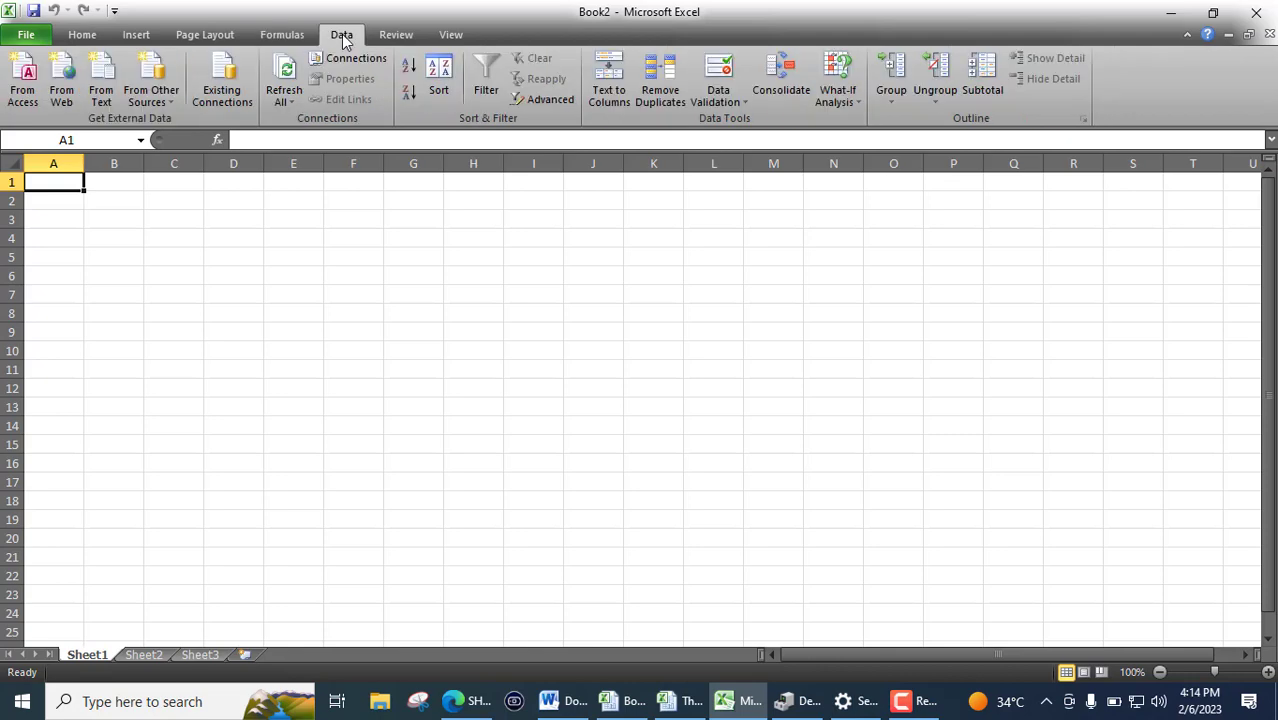
{"action": "left_click", "coordinate": [416, 42]}
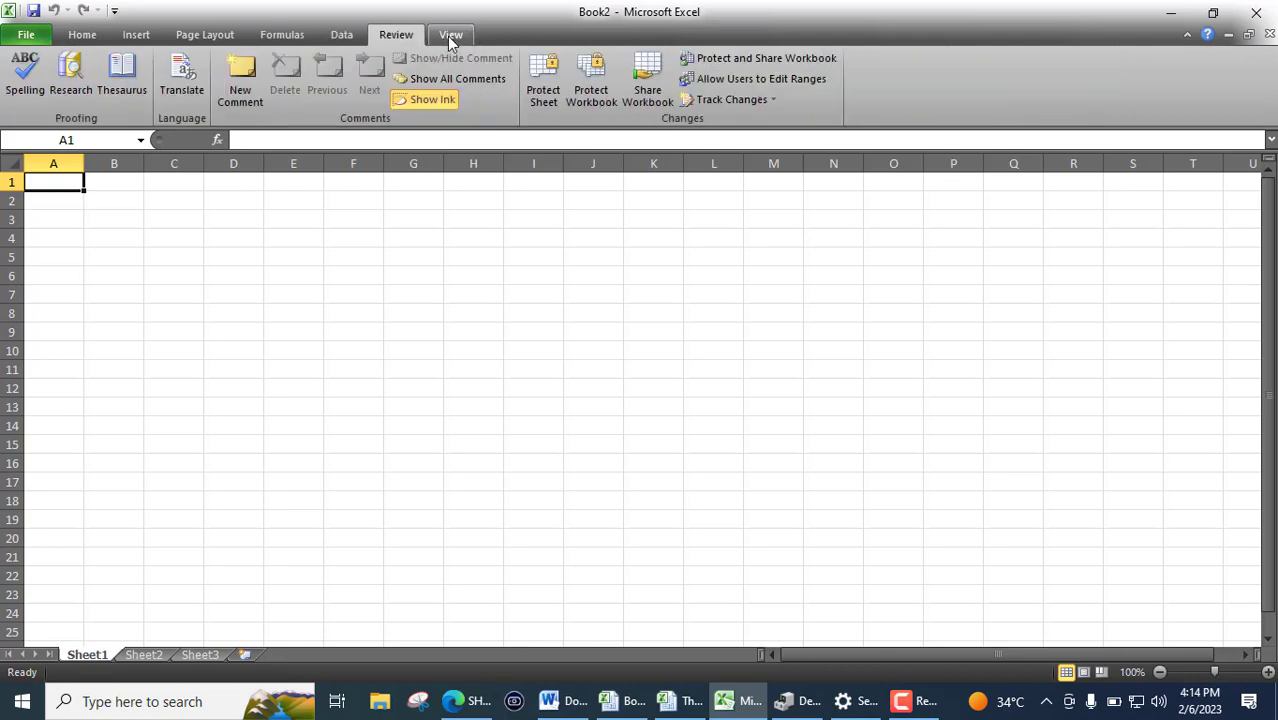
{"action": "left_click", "coordinate": [450, 38]}
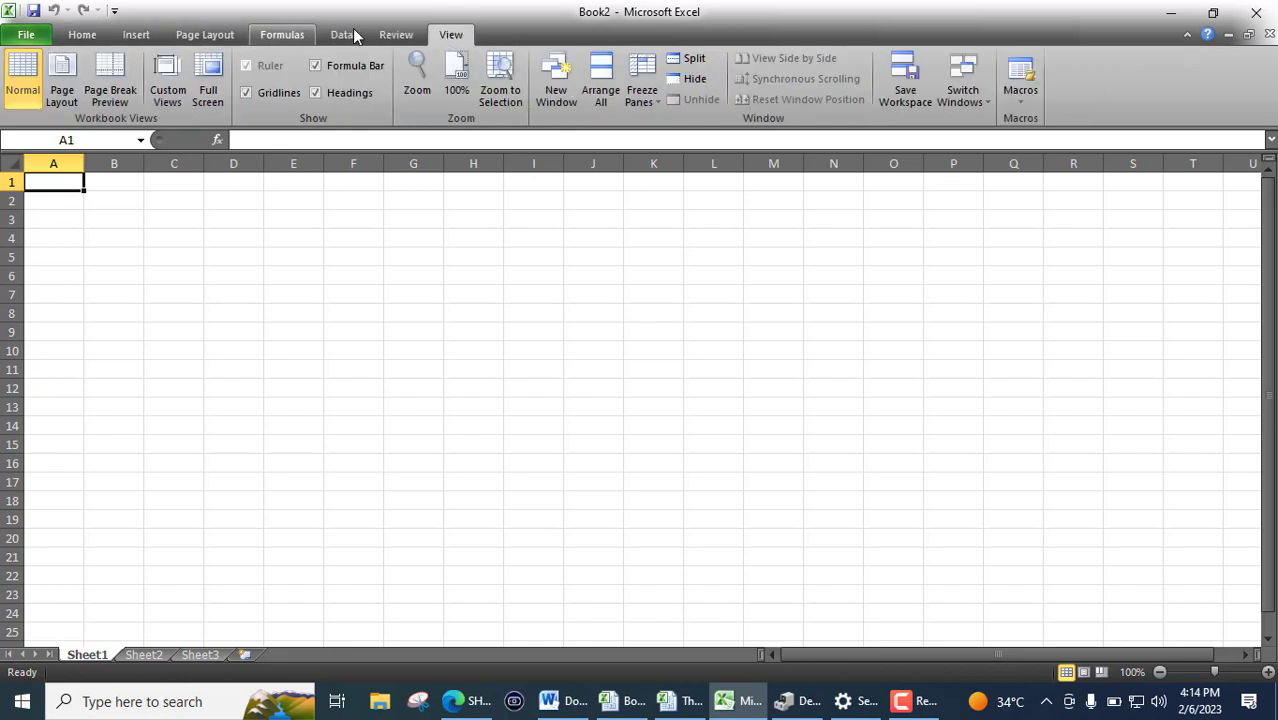
{"action": "left_click", "coordinate": [397, 36]}
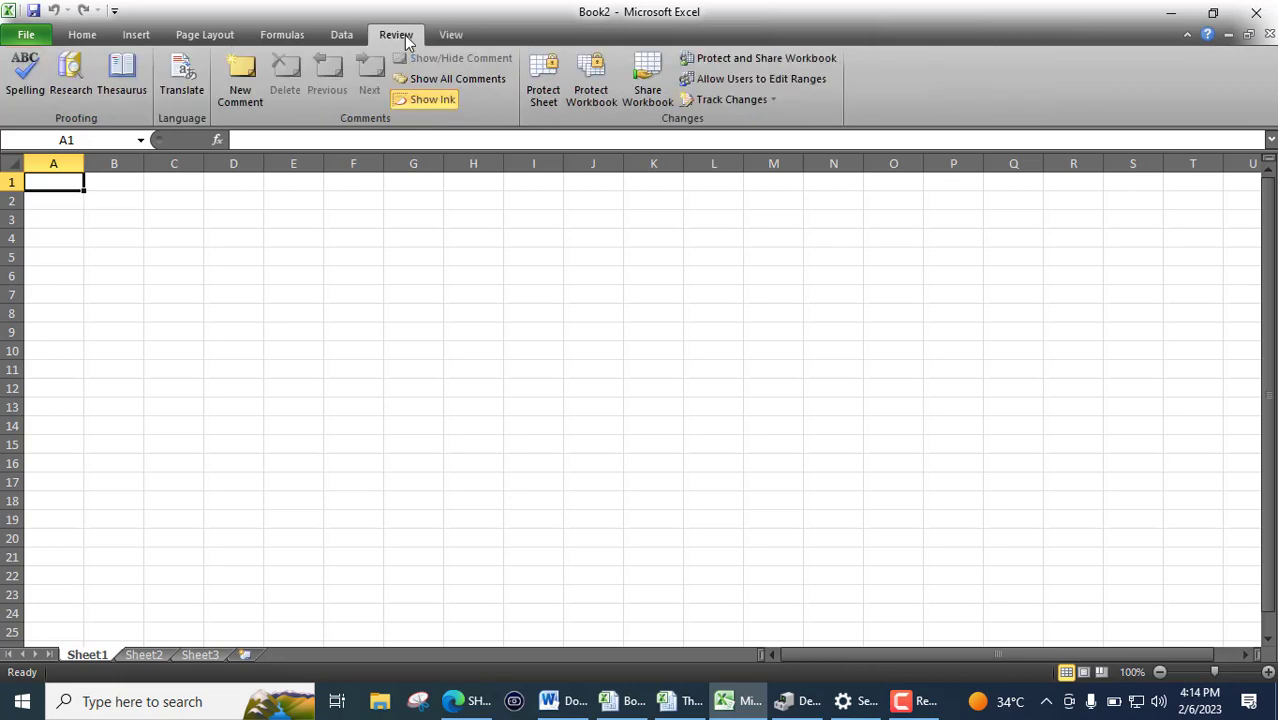
{"action": "left_click", "coordinate": [342, 36]}
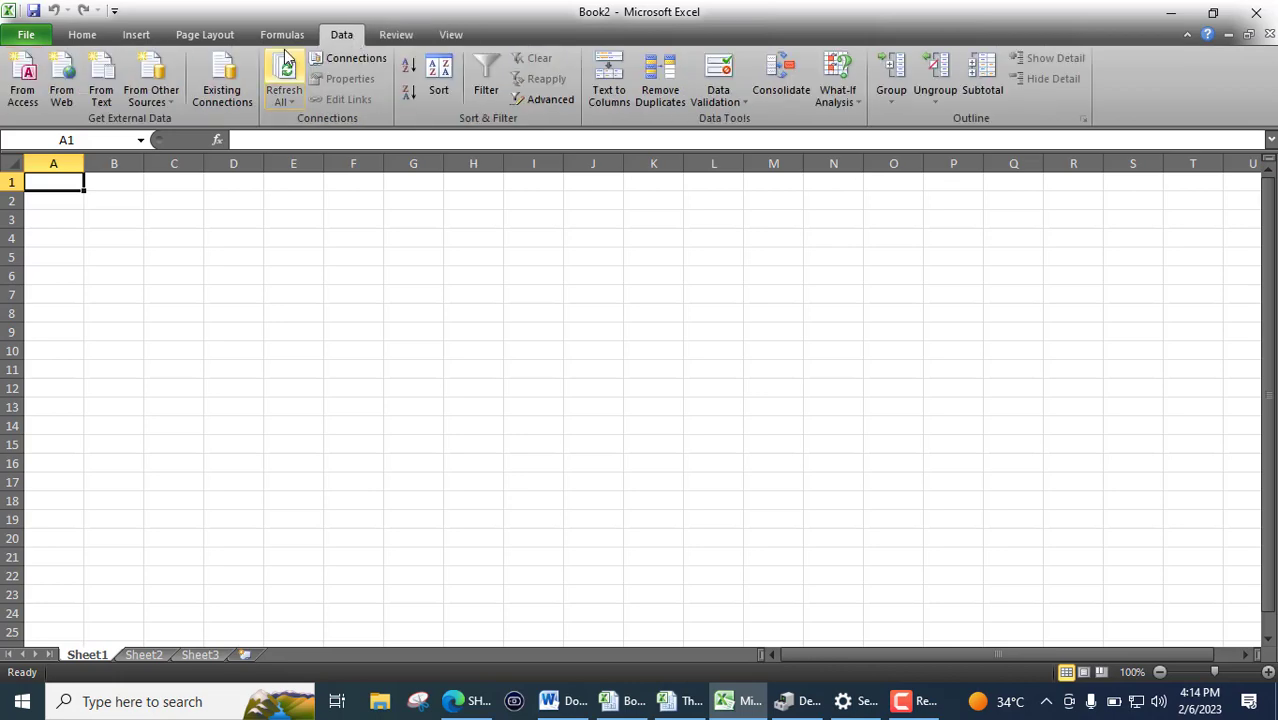
{"action": "left_click", "coordinate": [284, 38]}
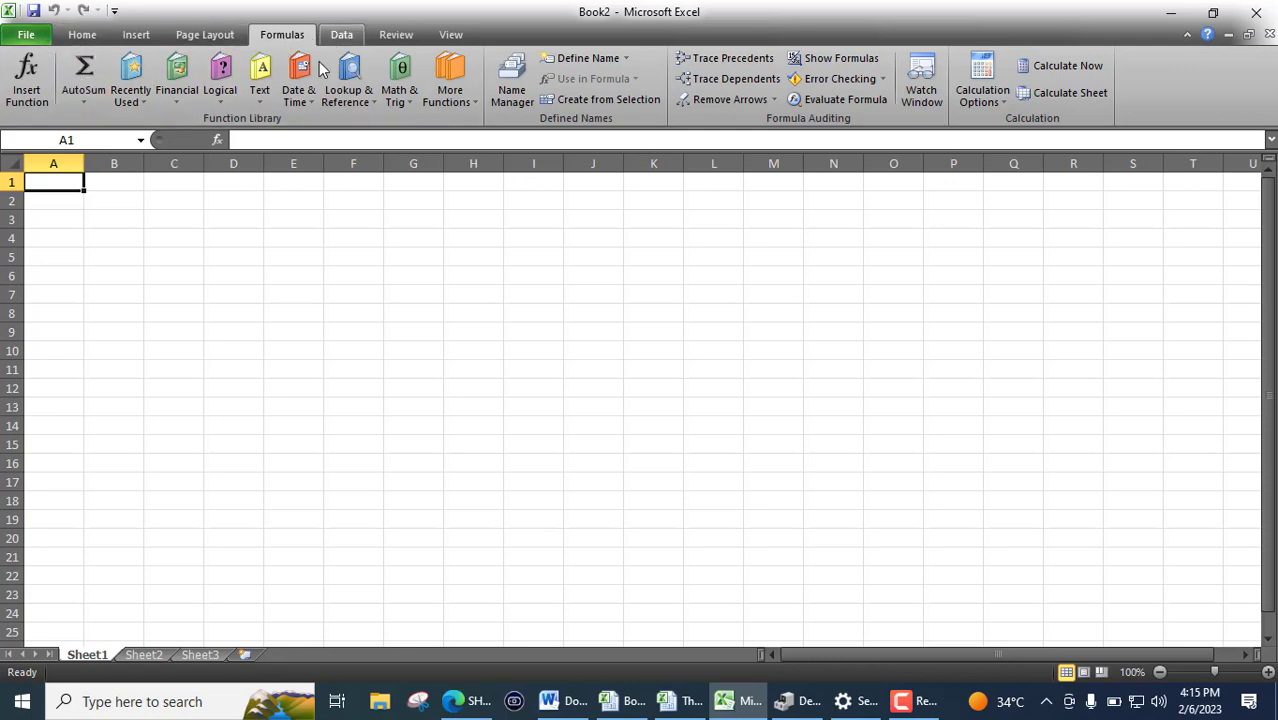
Step: Select example cells E8, E5, I7, F7 and D7 to demonstrate cell addresses
{"action": "left_click", "coordinate": [305, 311]}
{"action": "left_click", "coordinate": [267, 262]}
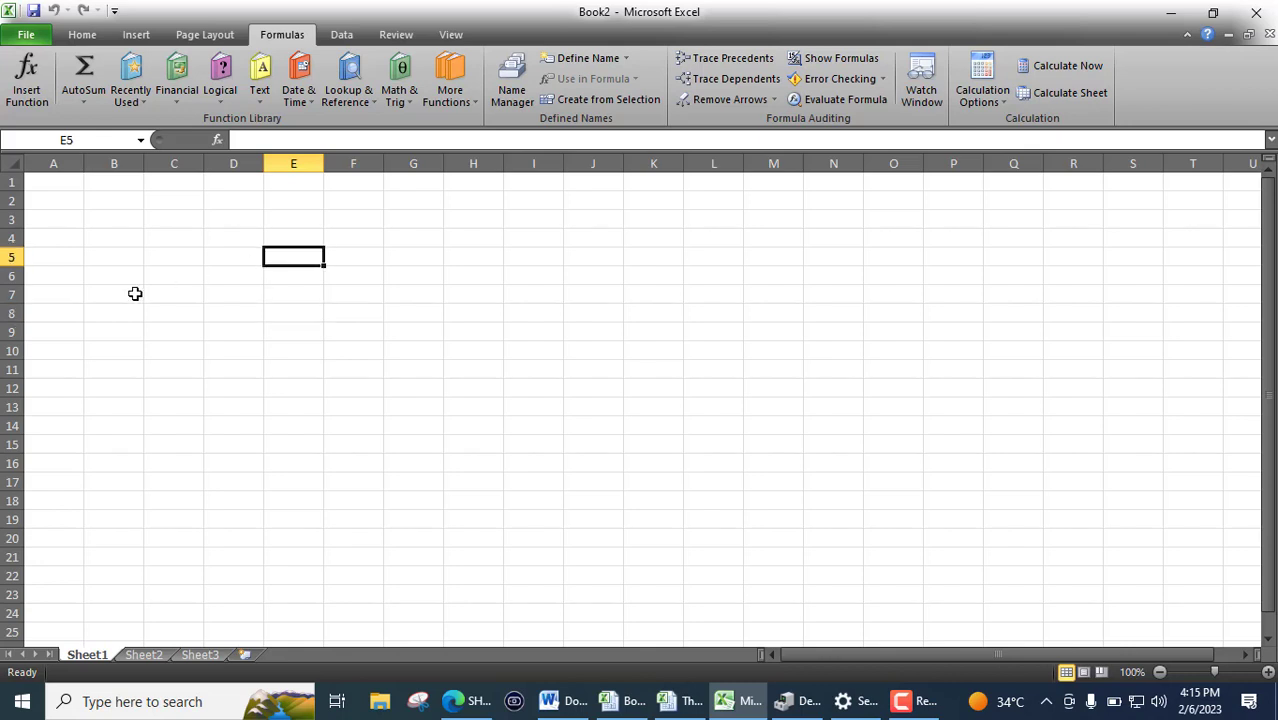
{"action": "left_click", "coordinate": [529, 286]}
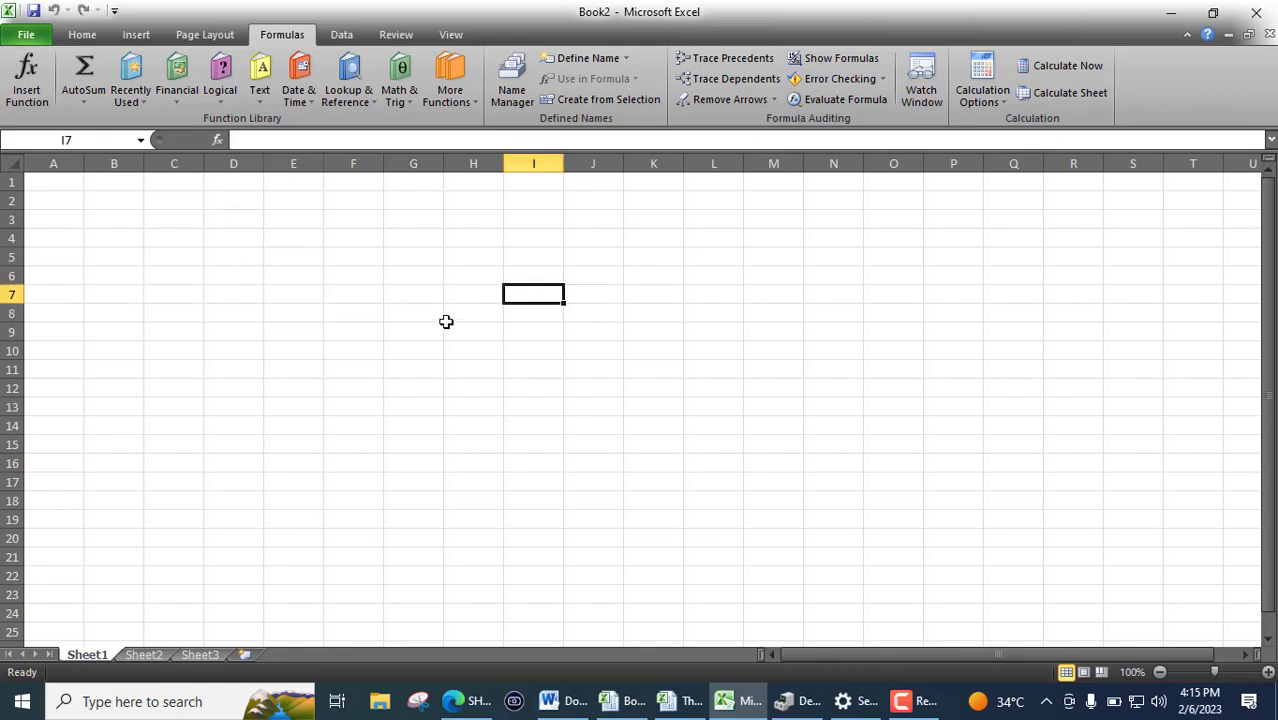
{"action": "left_click", "coordinate": [358, 296]}
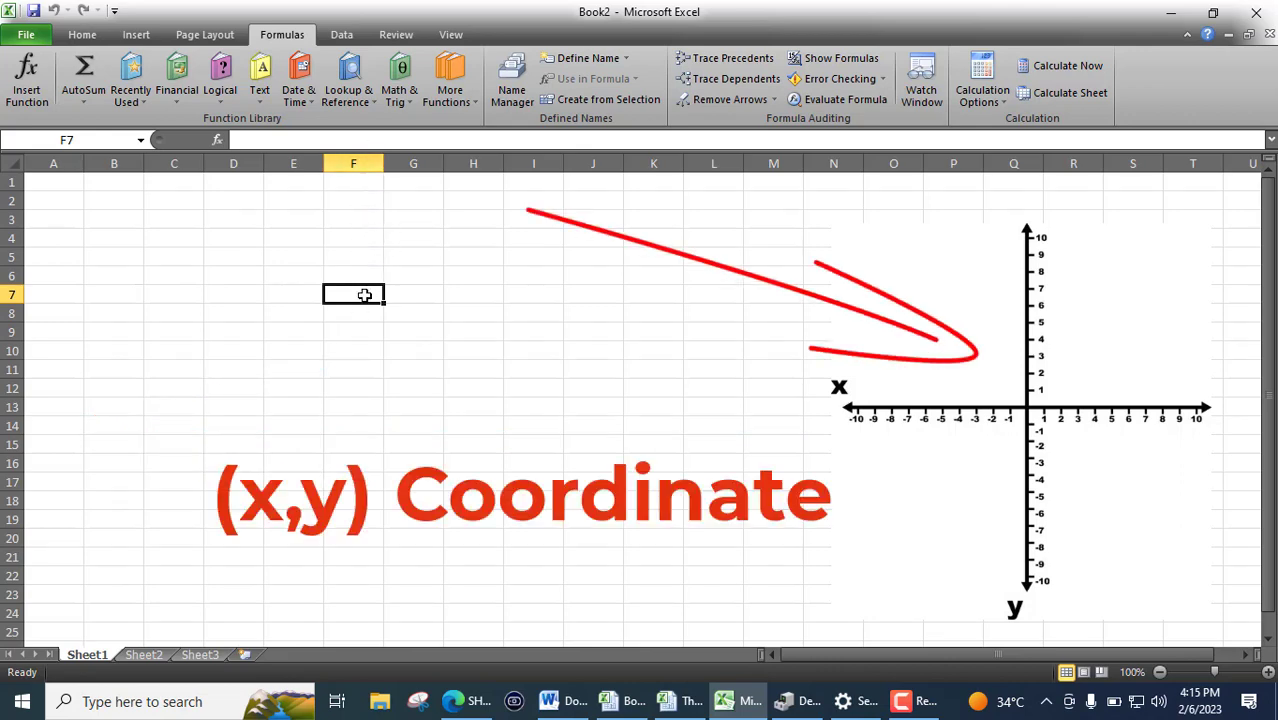
{"action": "left_click", "coordinate": [241, 296]}
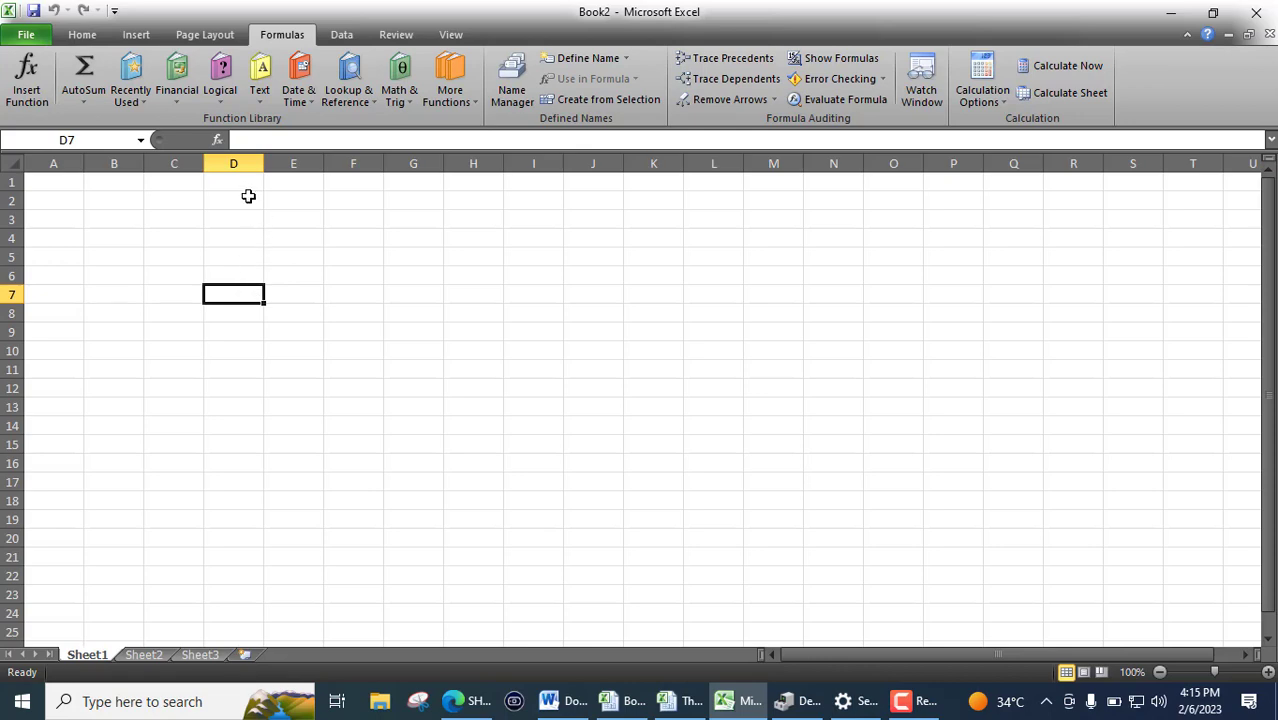
Step: Select column D, then cell D7, then jump to E5 through the Name Box
{"action": "left_click", "coordinate": [241, 163]}
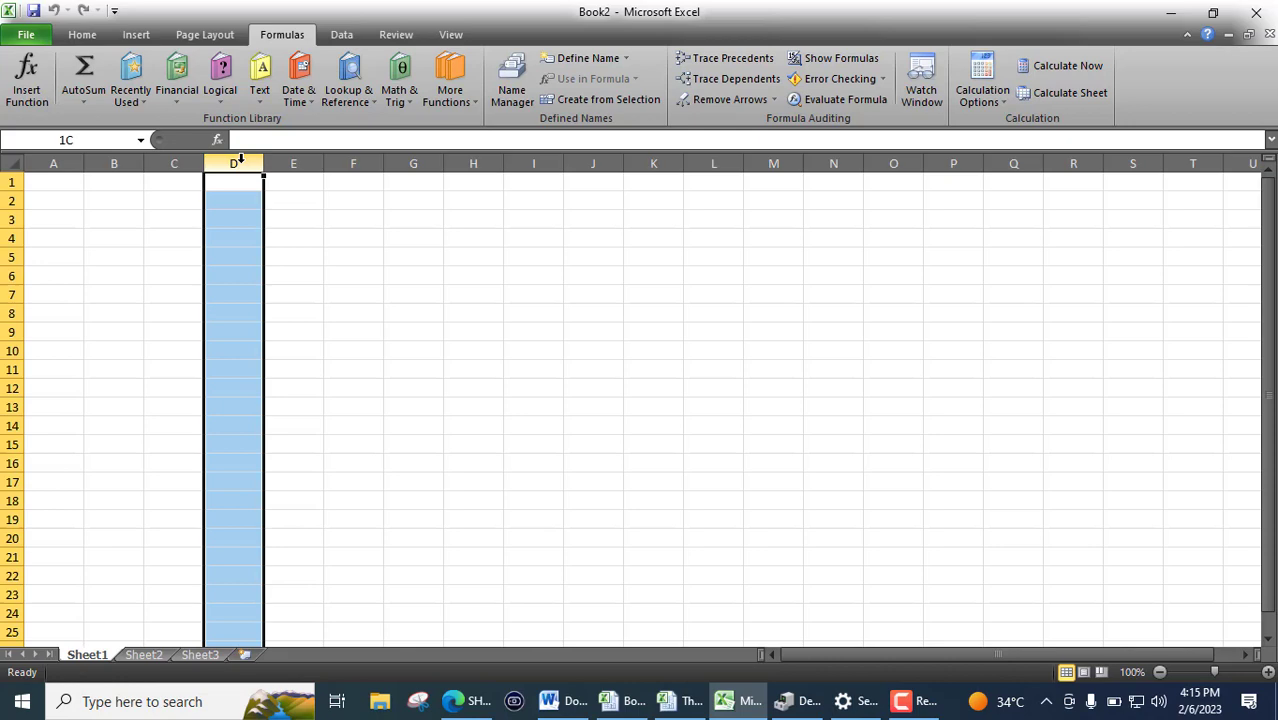
{"action": "left_click", "coordinate": [219, 303]}
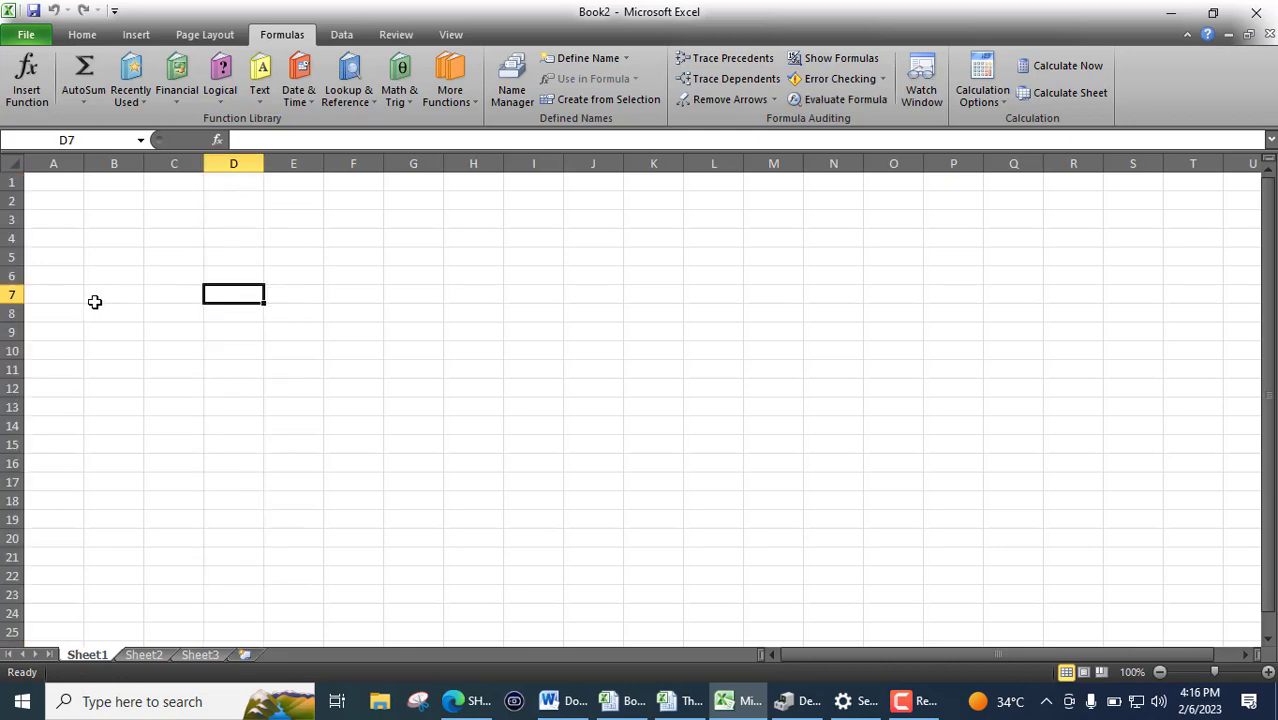
{"action": "left_click", "coordinate": [83, 144]}
{"action": "type", "text": "E"}
{"action": "type", "text": "5"}
{"action": "key", "text": "Return"}
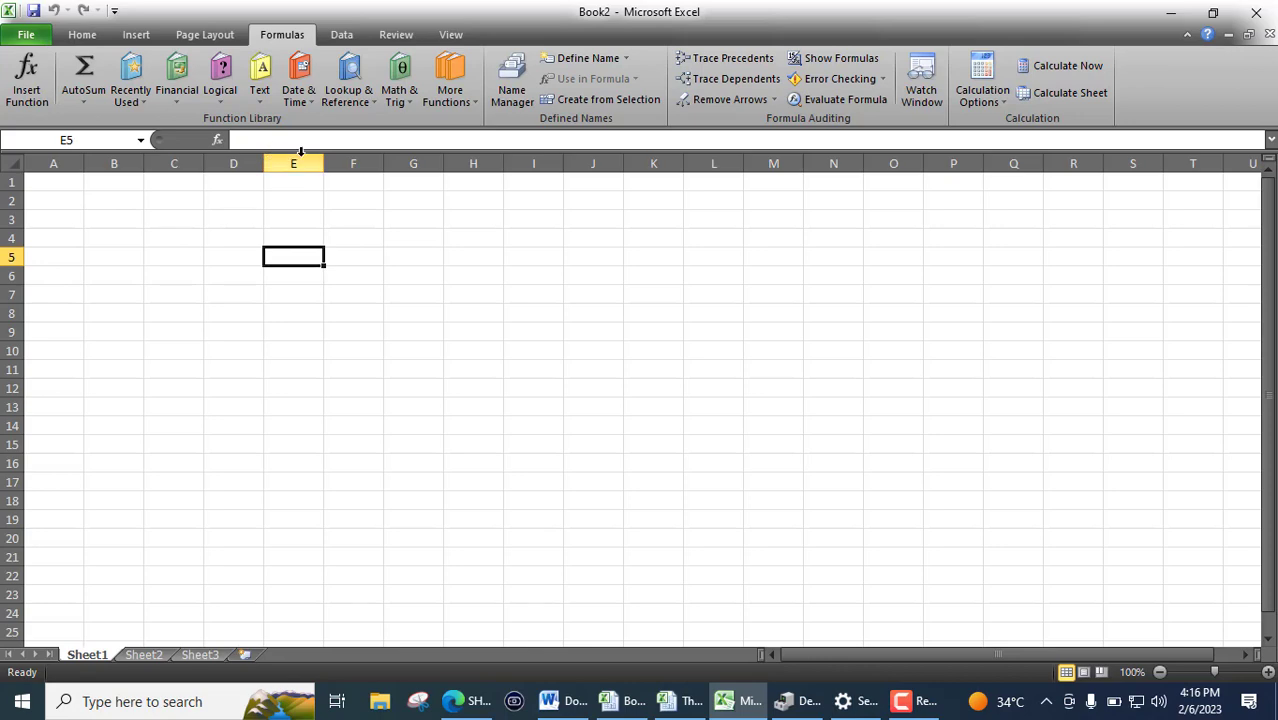
Step: On the View tab, hide the formula bar and then restore it
{"action": "left_click", "coordinate": [463, 37]}
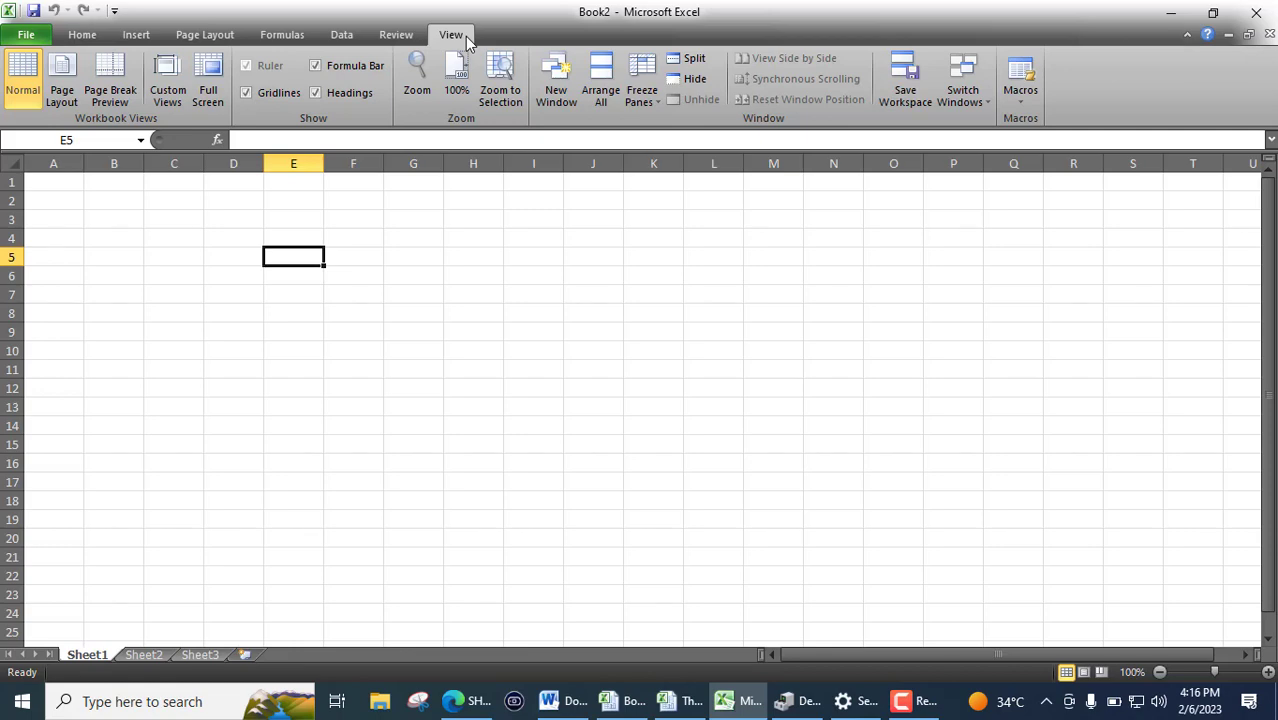
{"action": "left_click", "coordinate": [316, 66]}
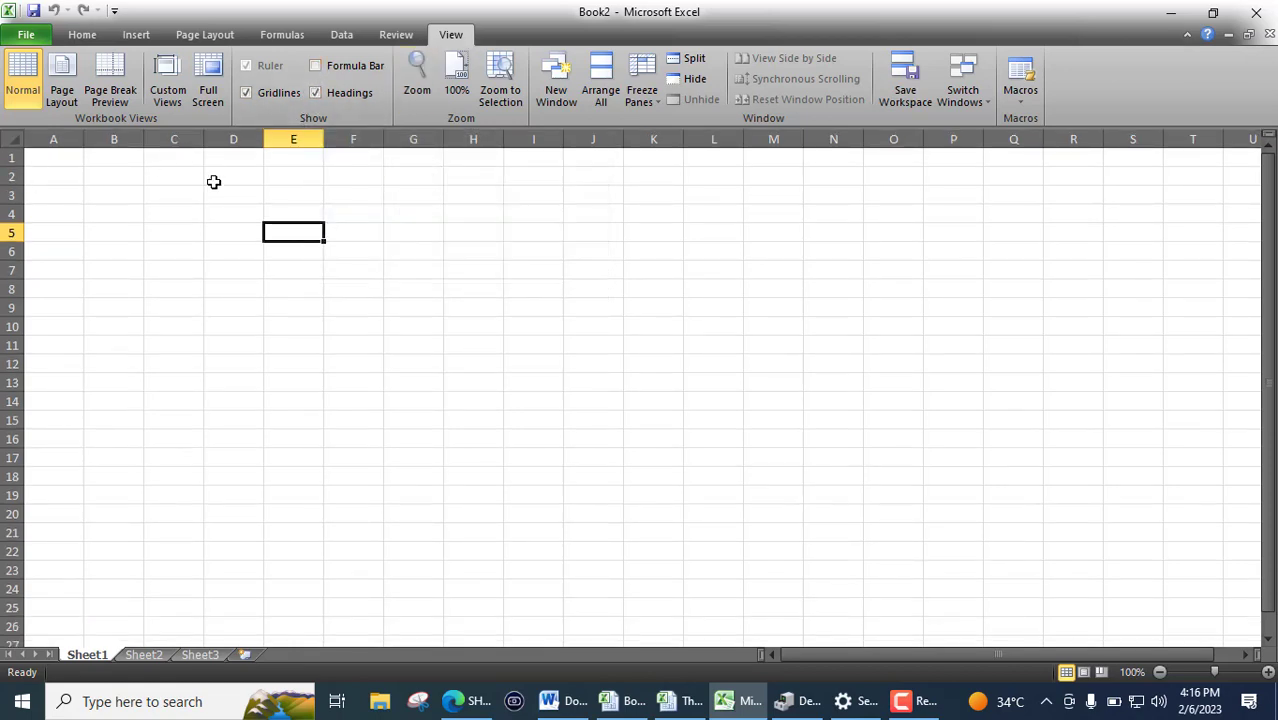
{"action": "left_click", "coordinate": [317, 68]}
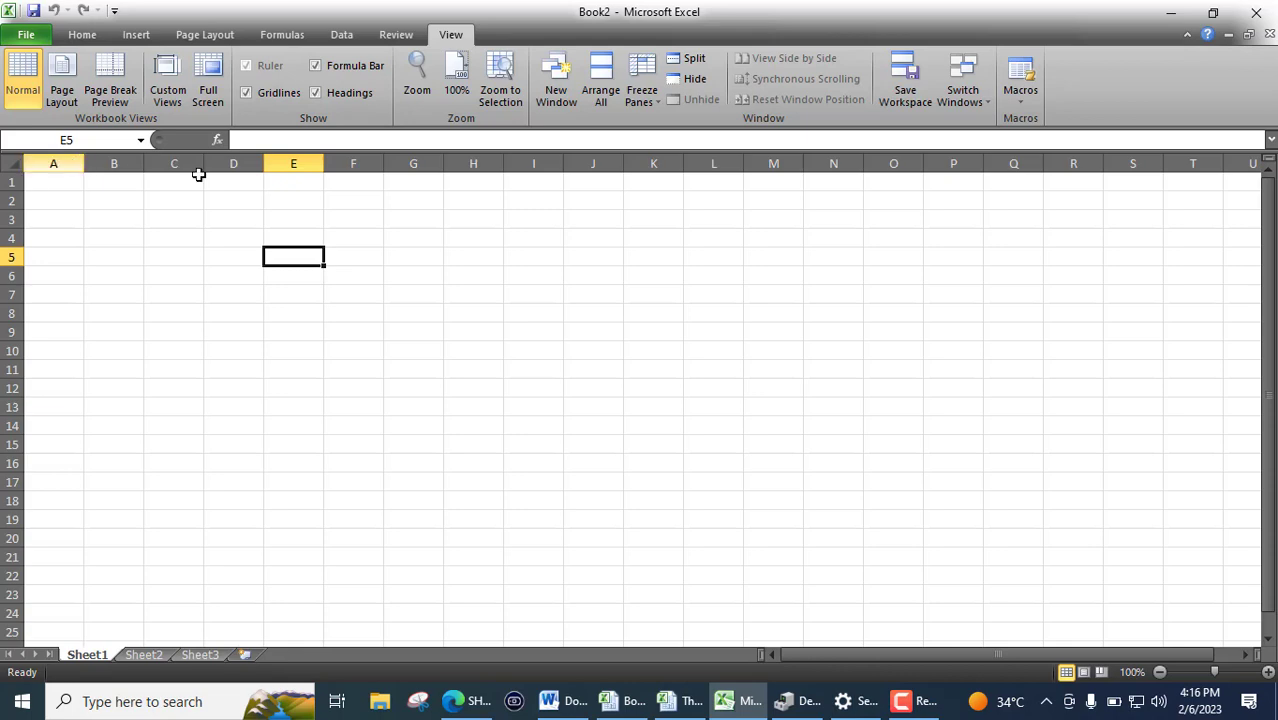
Step: Hide the headings, select cells D5, C10, G12, I11, K8, F8, then restore the headings
{"action": "left_click", "coordinate": [316, 93]}
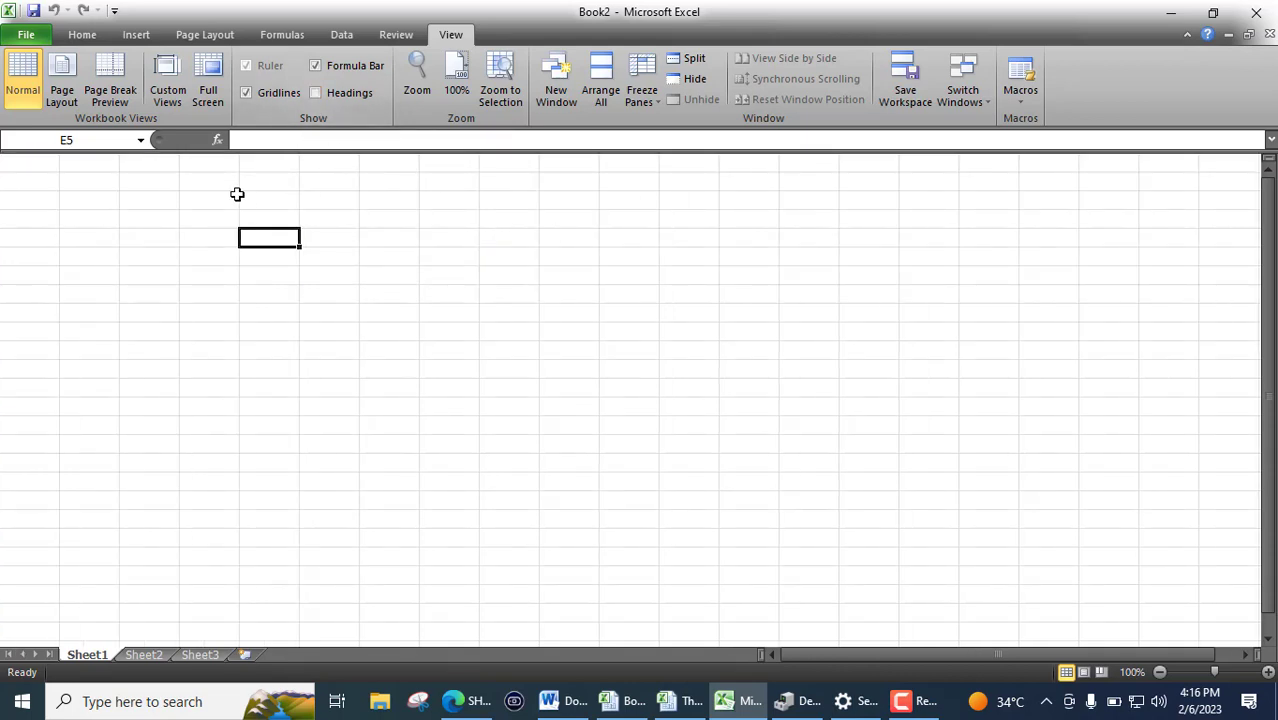
{"action": "left_click", "coordinate": [195, 238]}
{"action": "left_click", "coordinate": [164, 350]}
{"action": "left_click", "coordinate": [390, 366]}
{"action": "left_click", "coordinate": [510, 332]}
{"action": "left_click", "coordinate": [558, 277]}
{"action": "left_click", "coordinate": [325, 290]}
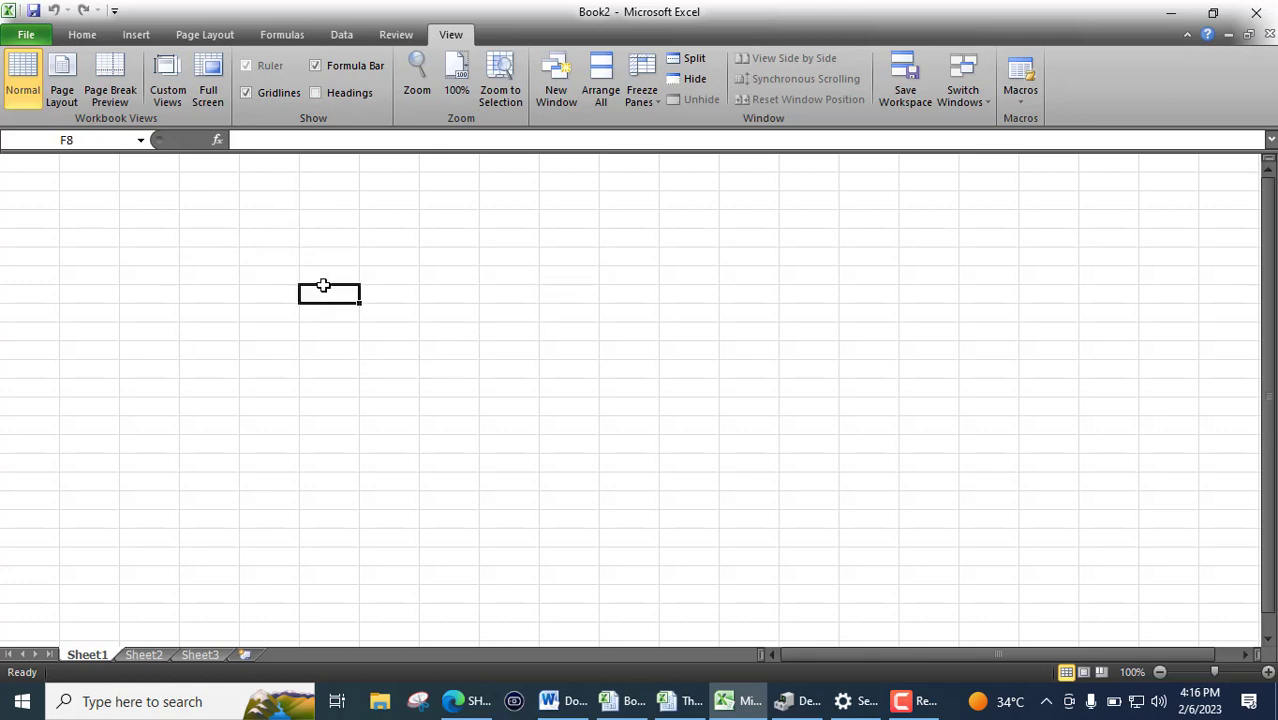
{"action": "left_click", "coordinate": [315, 93]}
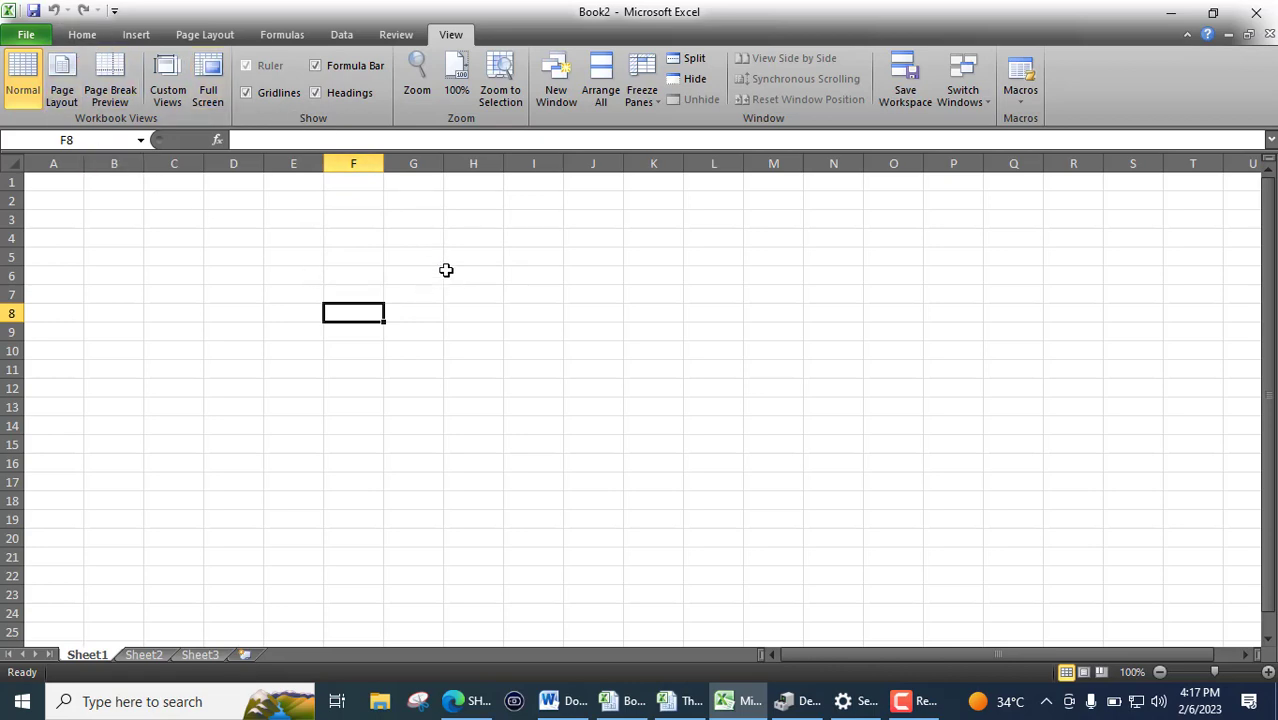
{"action": "left_click", "coordinate": [466, 701]}
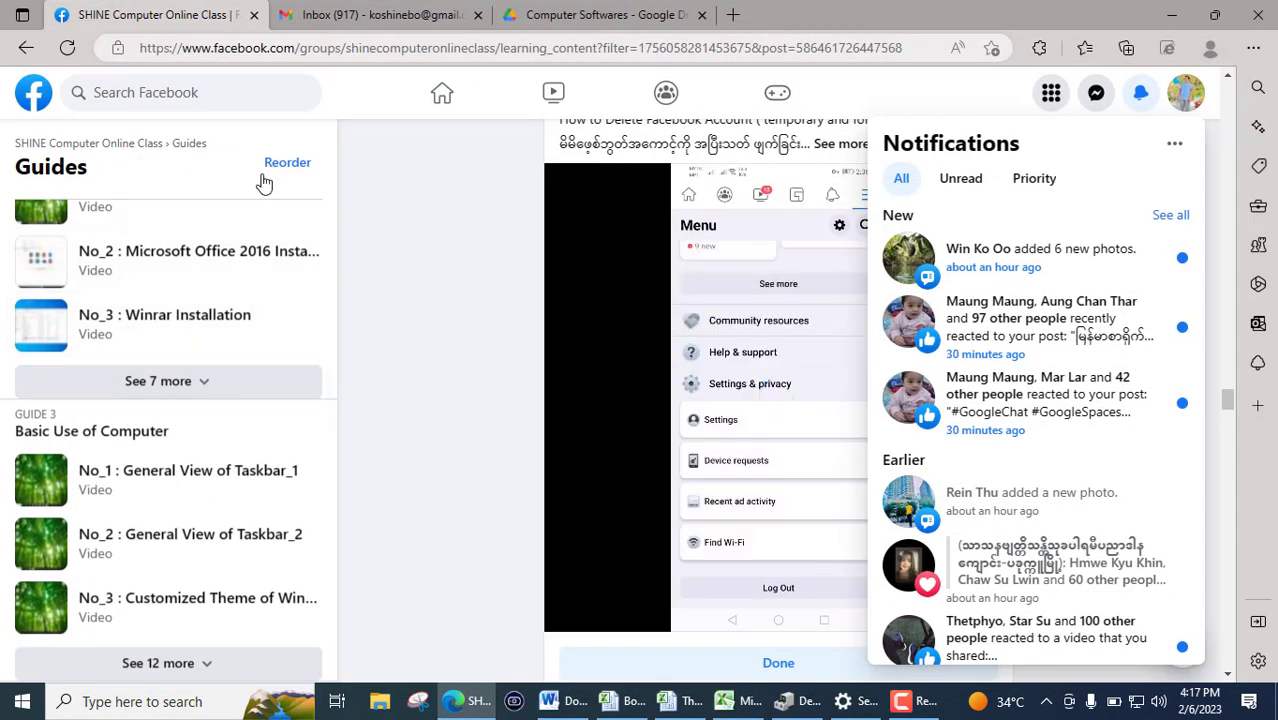
{"action": "key", "text": "alt+Tab"}
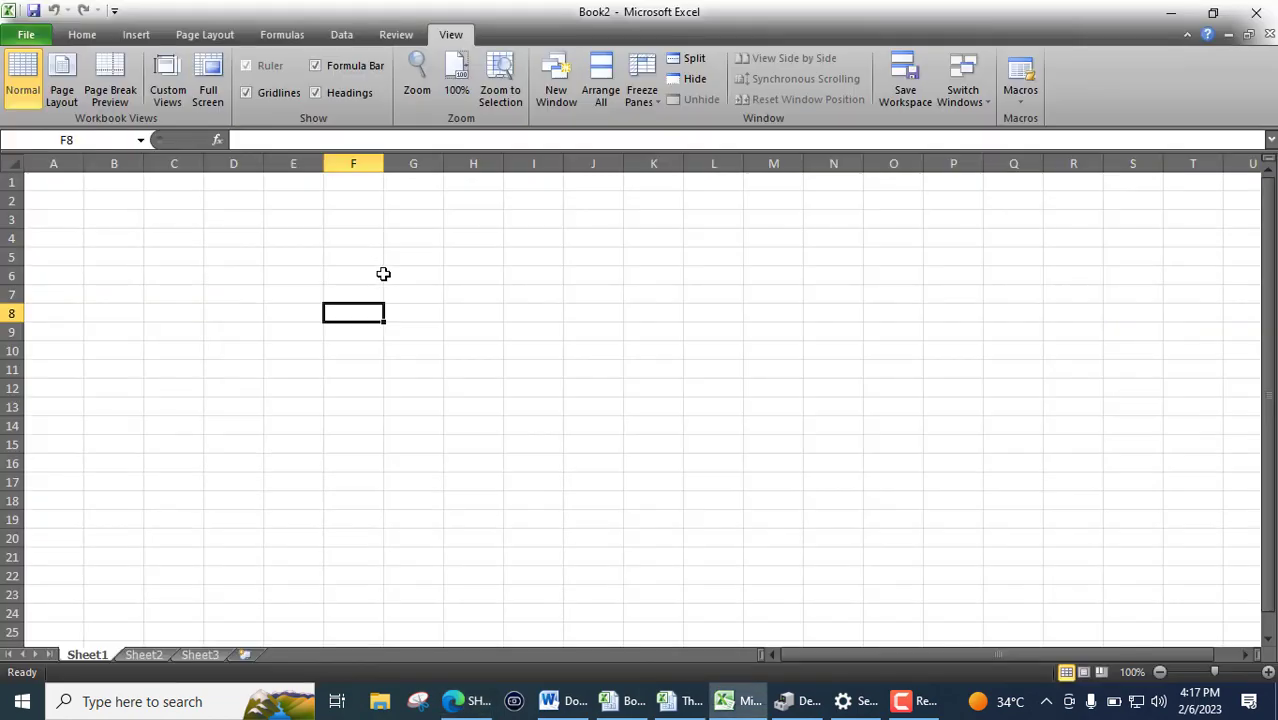